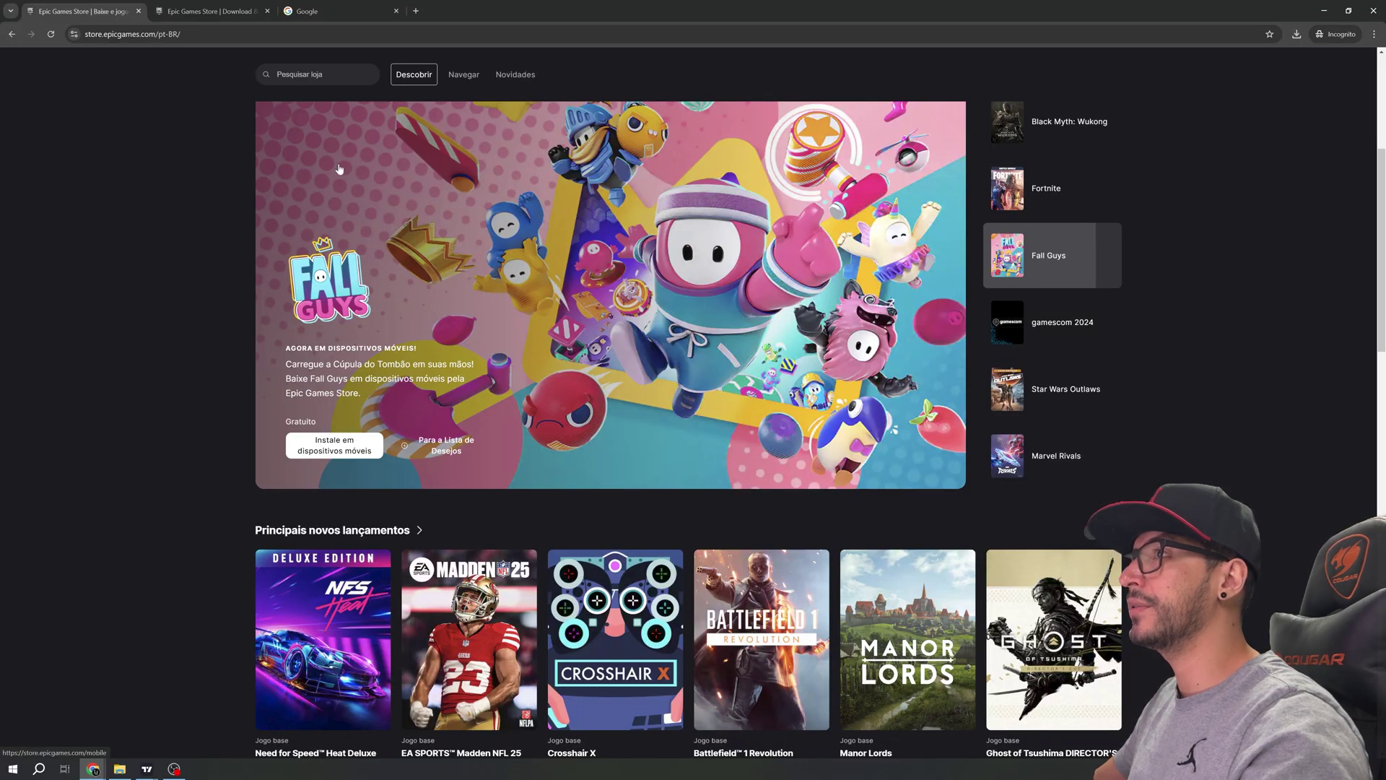
- Browse down the store's discount and free-game rows, then move to the Google tab
{"action": "scroll", "coordinate": [657, 304], "scroll_direction": "down", "scroll_amount": 9}
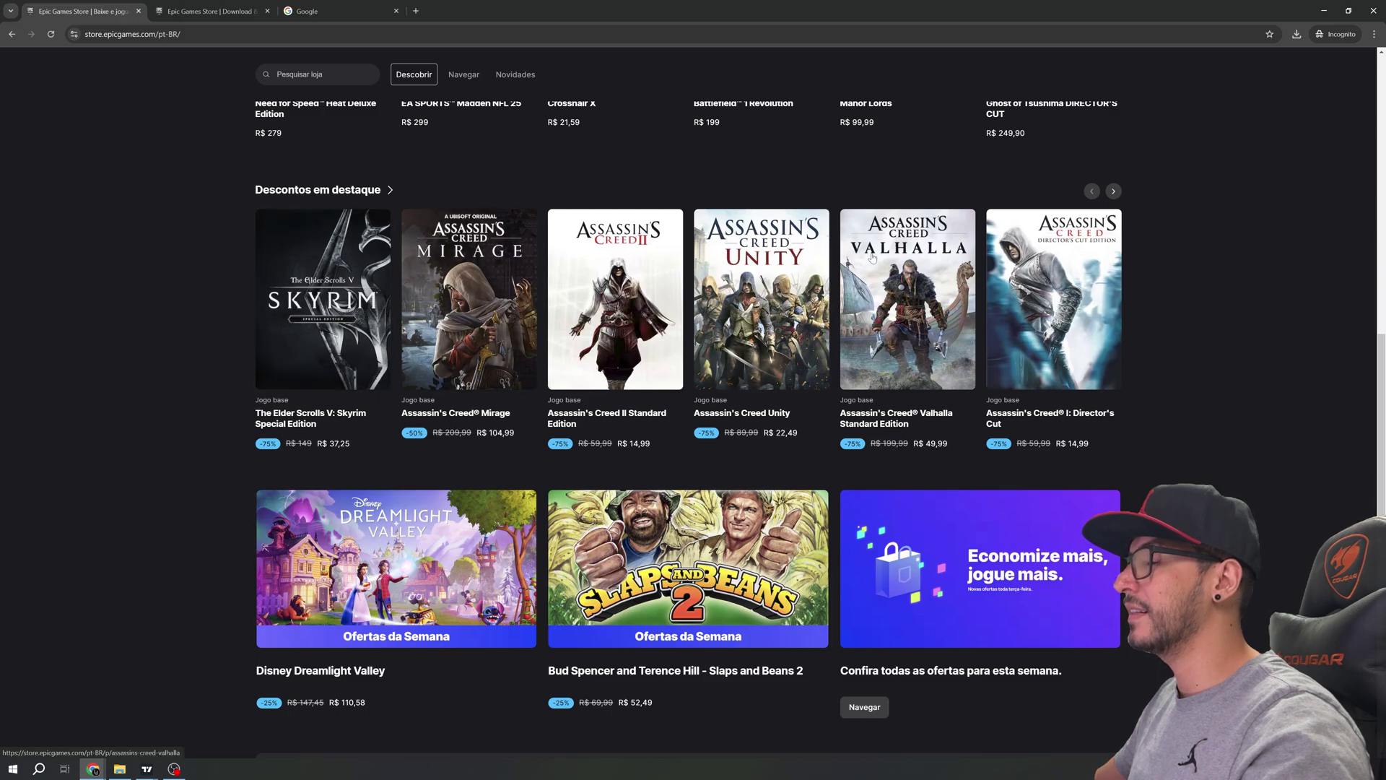
{"action": "scroll", "coordinate": [893, 265], "scroll_direction": "down", "scroll_amount": 5}
{"action": "scroll", "coordinate": [893, 265], "scroll_direction": "down", "scroll_amount": 8}
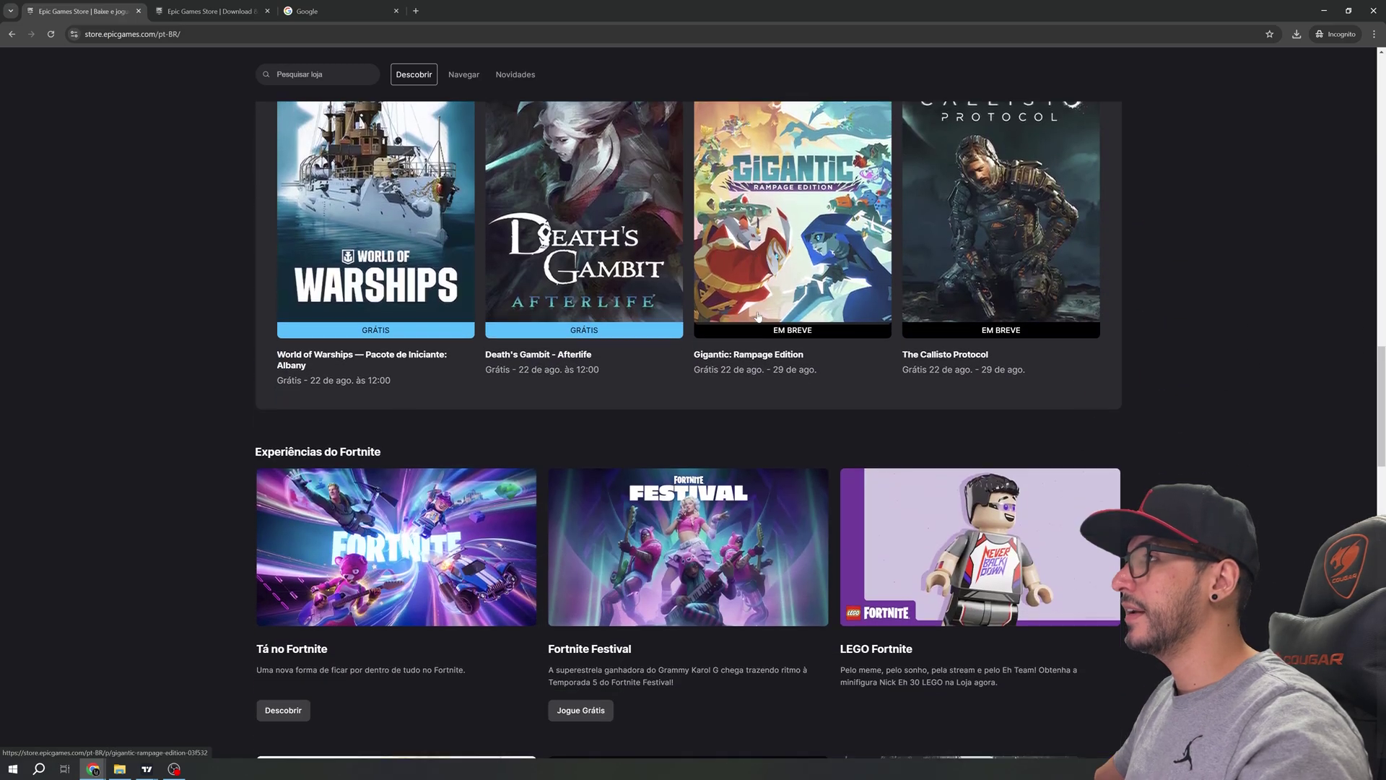
{"action": "scroll", "coordinate": [307, 266], "scroll_direction": "down", "scroll_amount": 16}
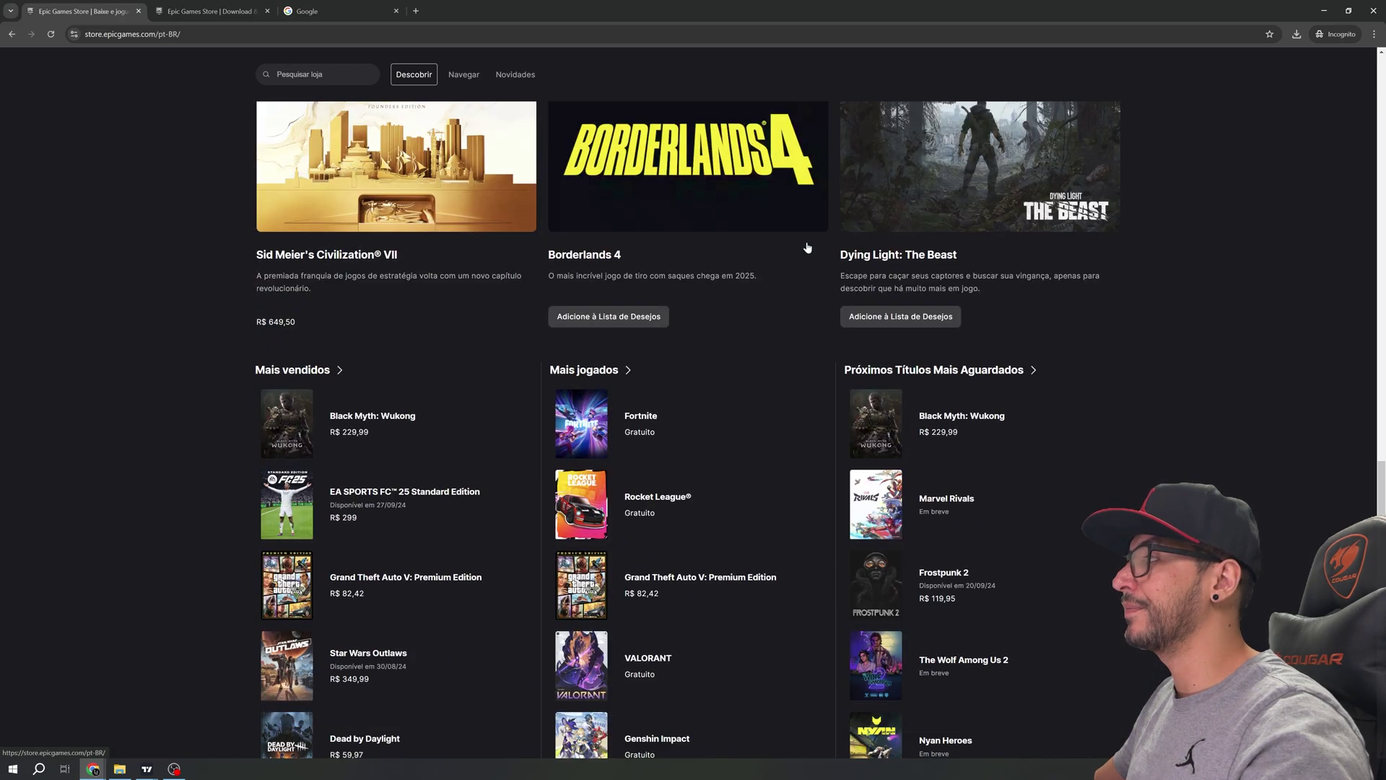
{"action": "scroll", "coordinate": [904, 380], "scroll_direction": "down", "scroll_amount": 5}
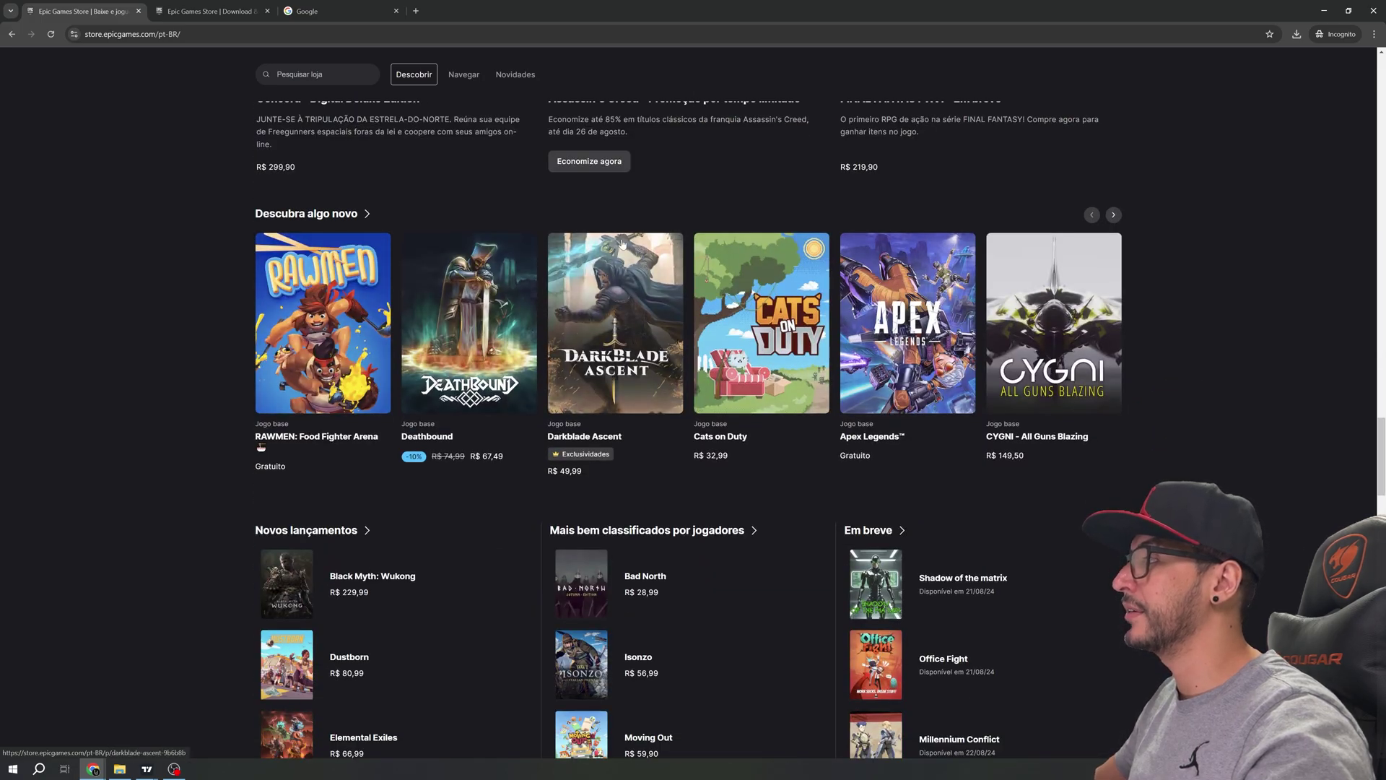
{"action": "left_click", "coordinate": [325, 9]}
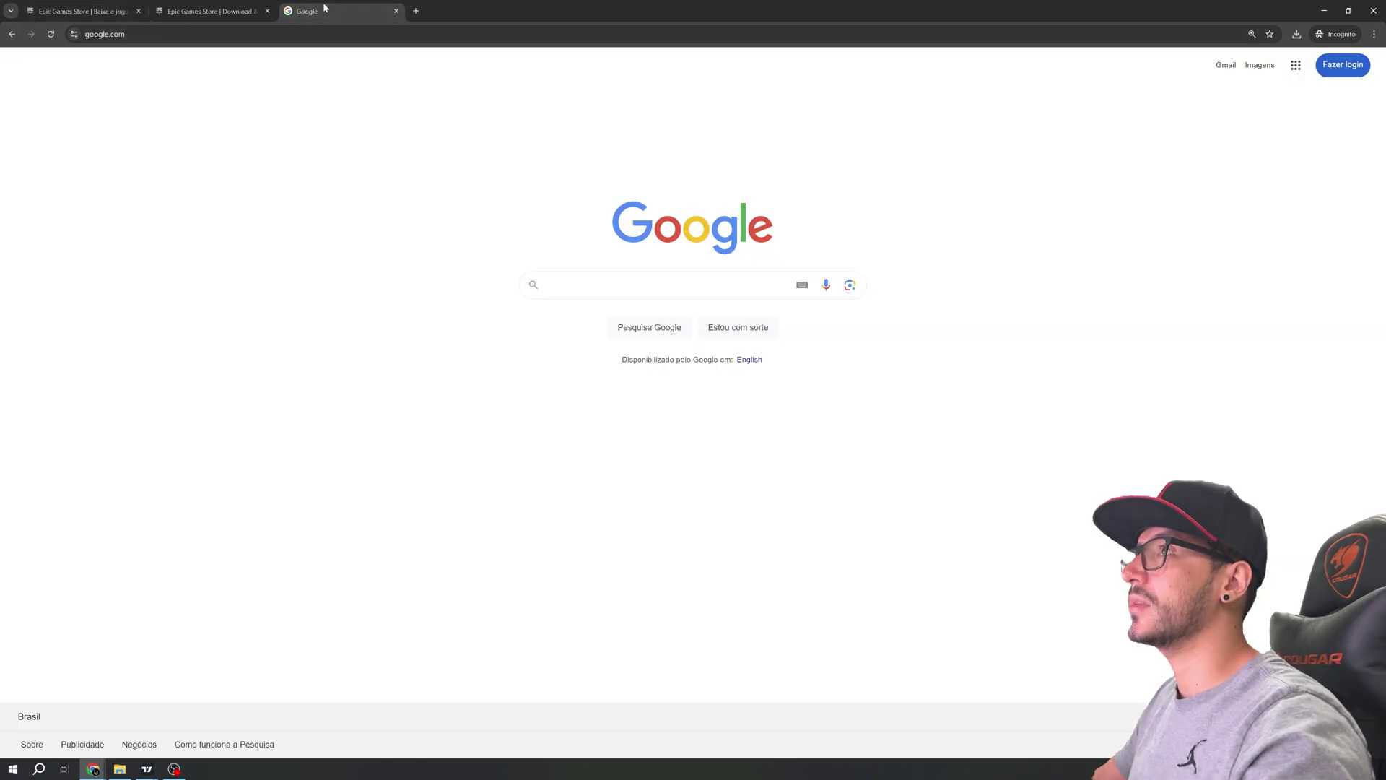
- Search Google for 'unreal engine', visit the site, and return to the results
{"action": "left_click", "coordinate": [614, 284]}
{"action": "type", "text": "unreal engine"}
{"action": "key", "text": "Return"}
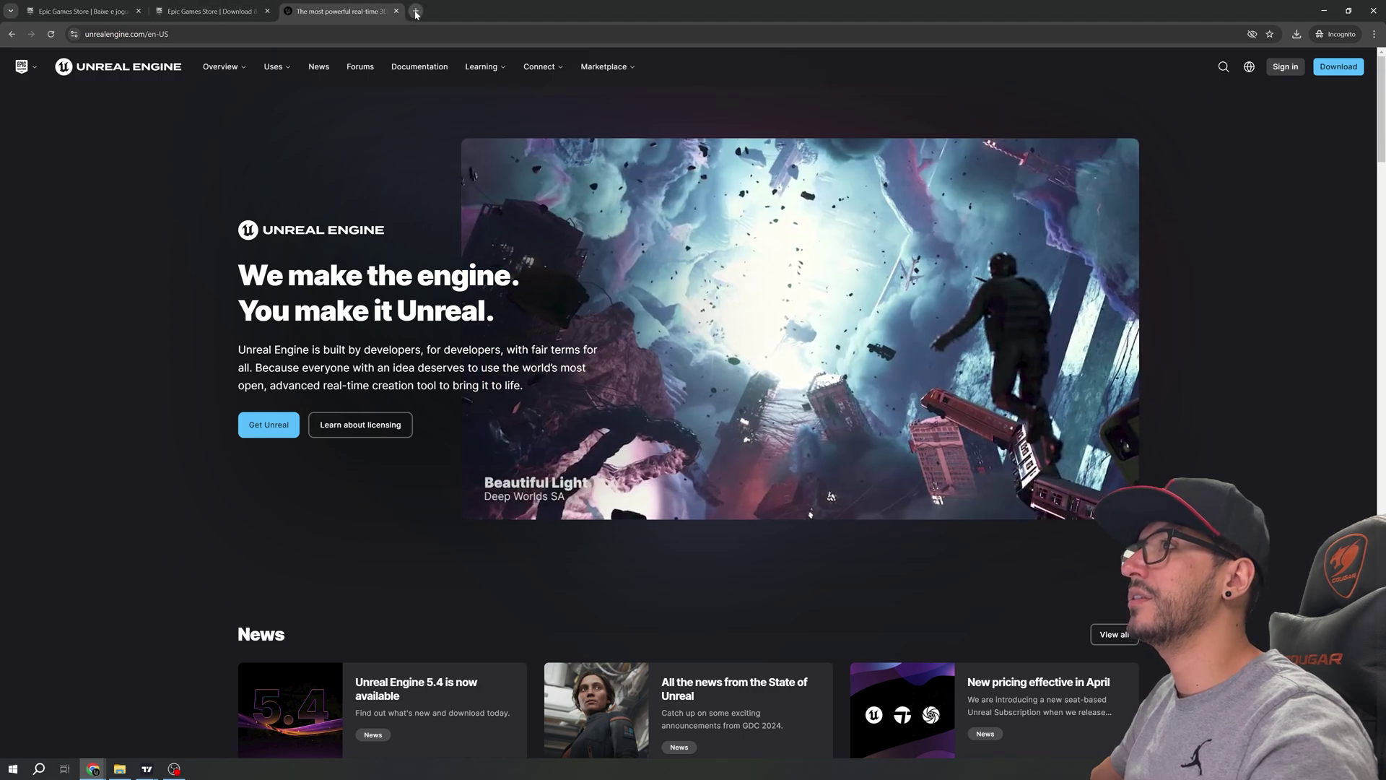
{"action": "left_click", "coordinate": [11, 37]}
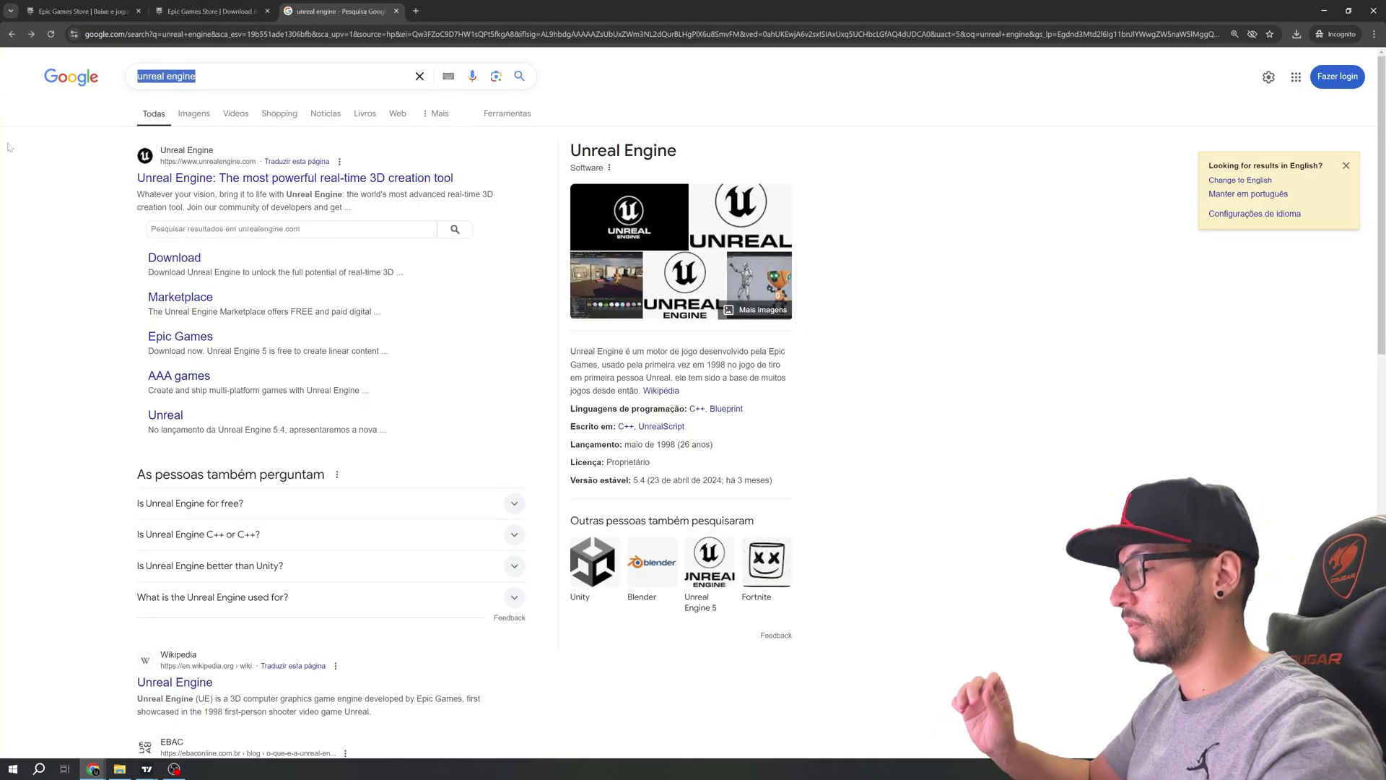
- Search for 'epic games' and open the Epic Games Store result
{"action": "type", "text": "epic games"}
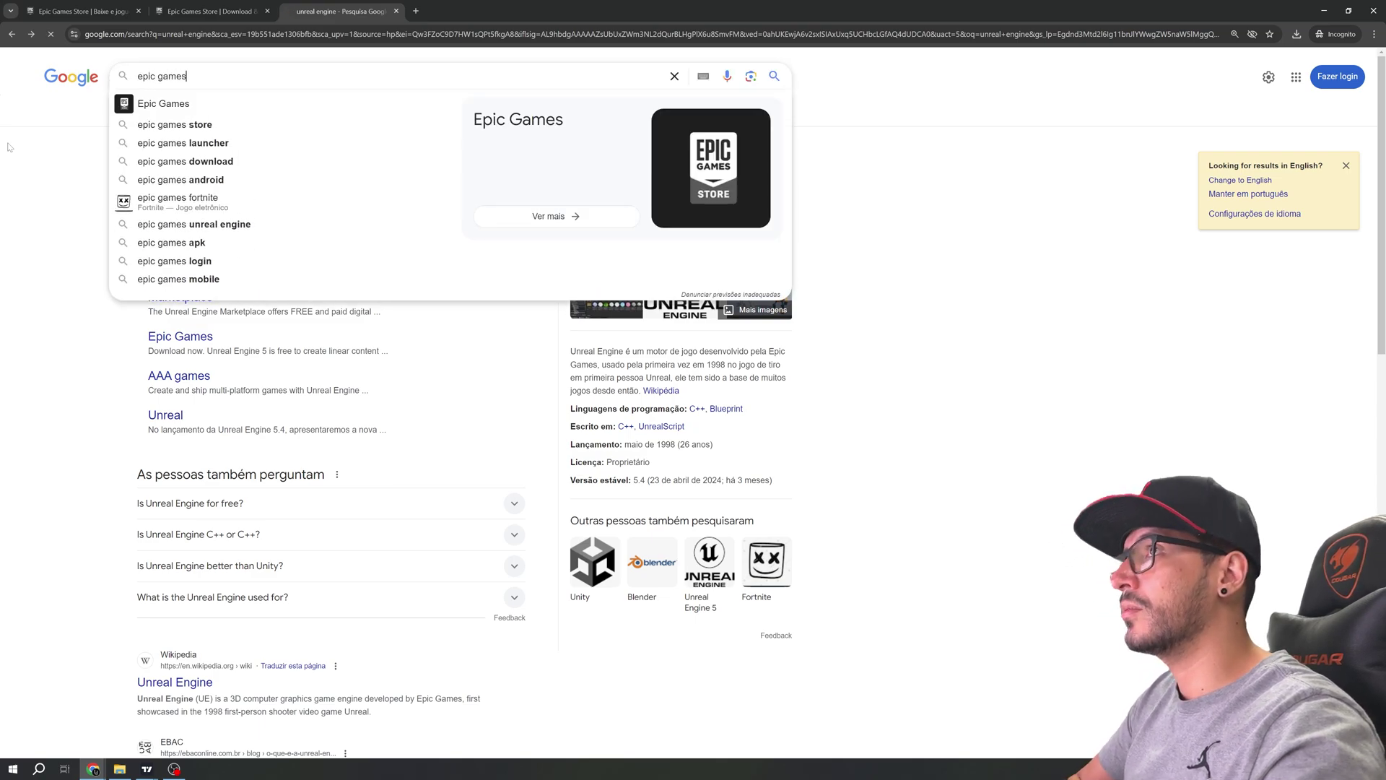
{"action": "key", "text": "Return"}
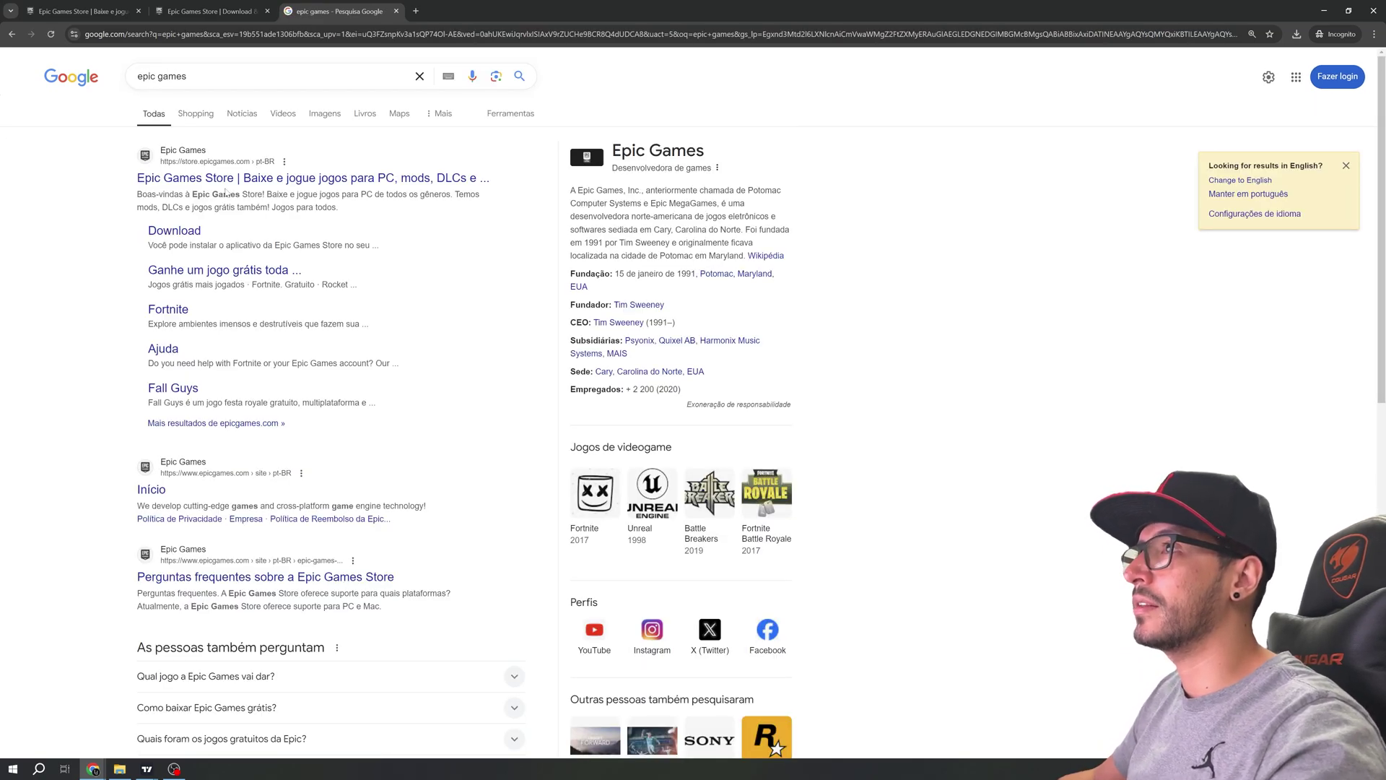
{"action": "left_click", "coordinate": [292, 184]}
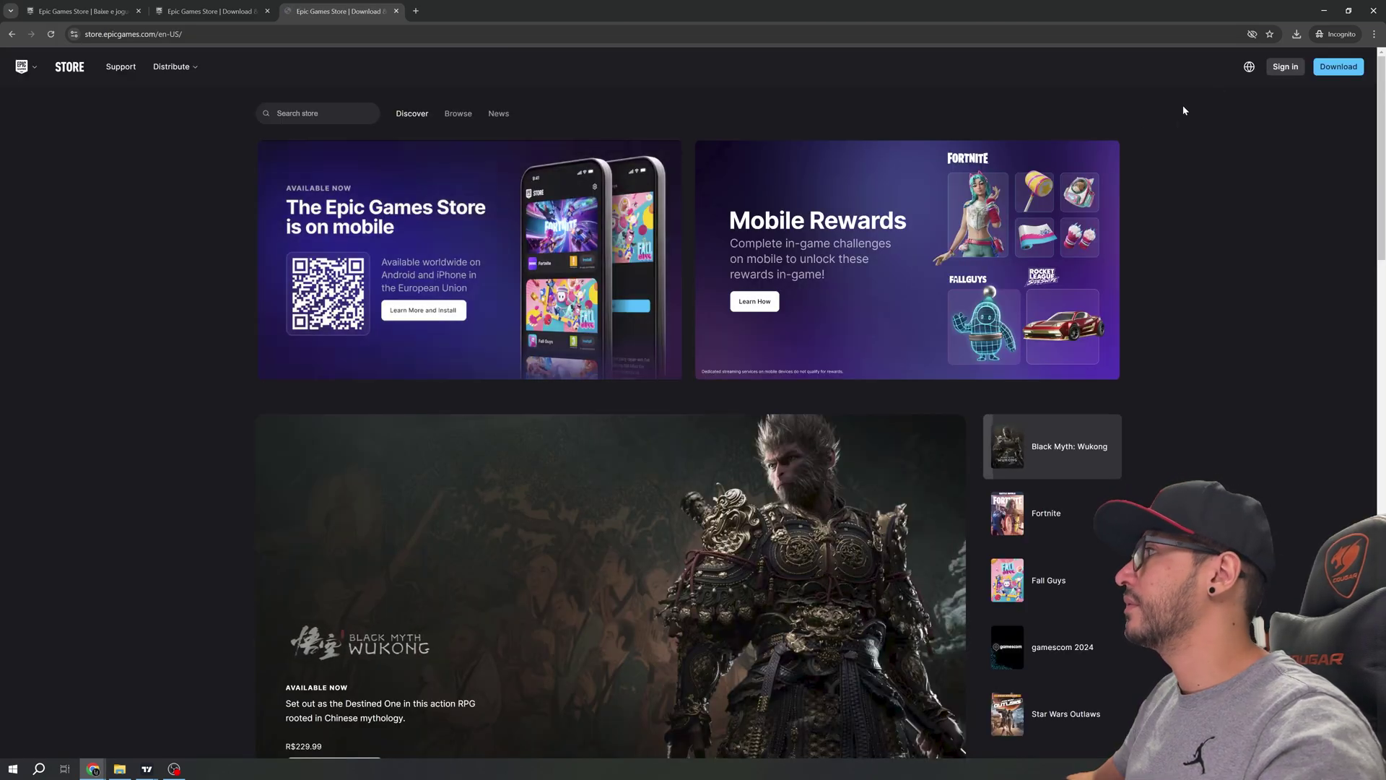
- Check the site language menu, keep English, and scroll through the store home page
{"action": "left_click", "coordinate": [1249, 68]}
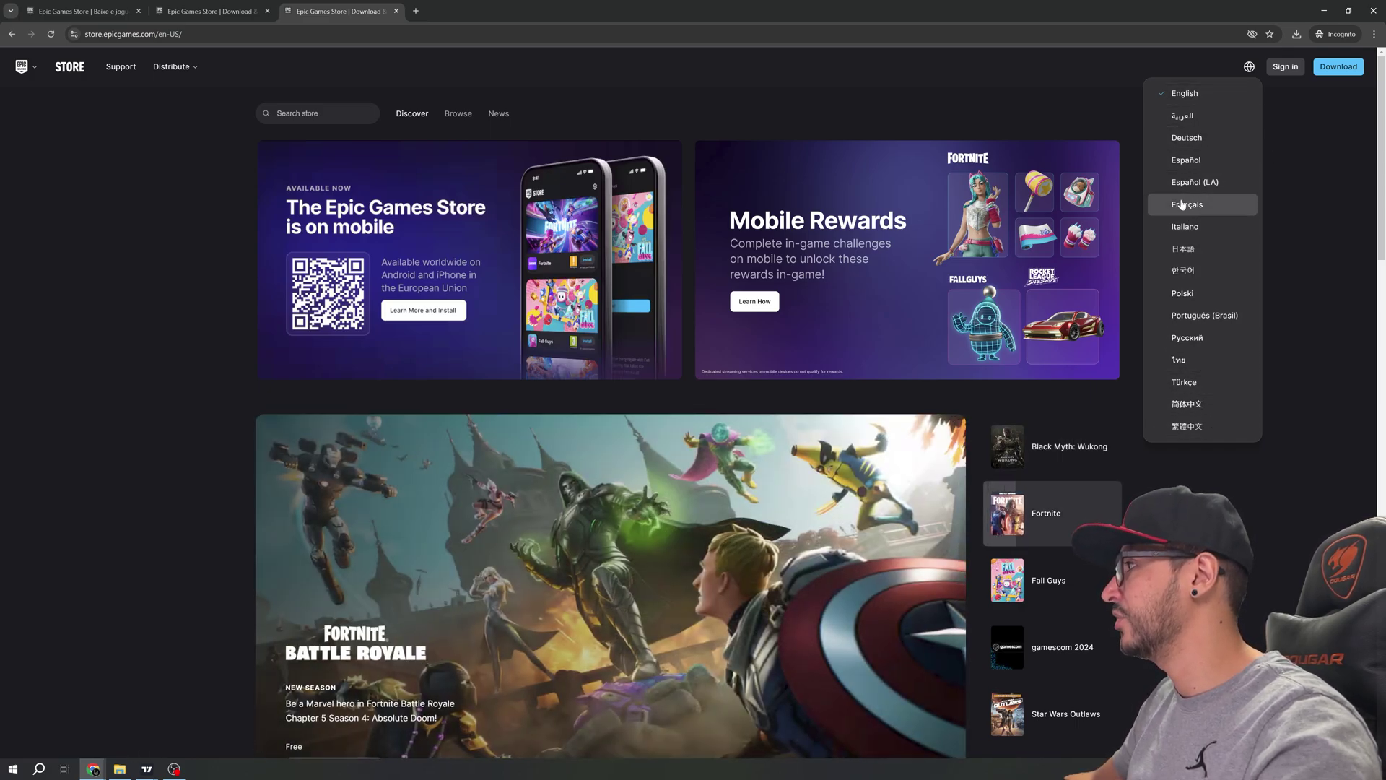
{"action": "left_click", "coordinate": [1245, 72]}
{"action": "left_click", "coordinate": [1246, 72]}
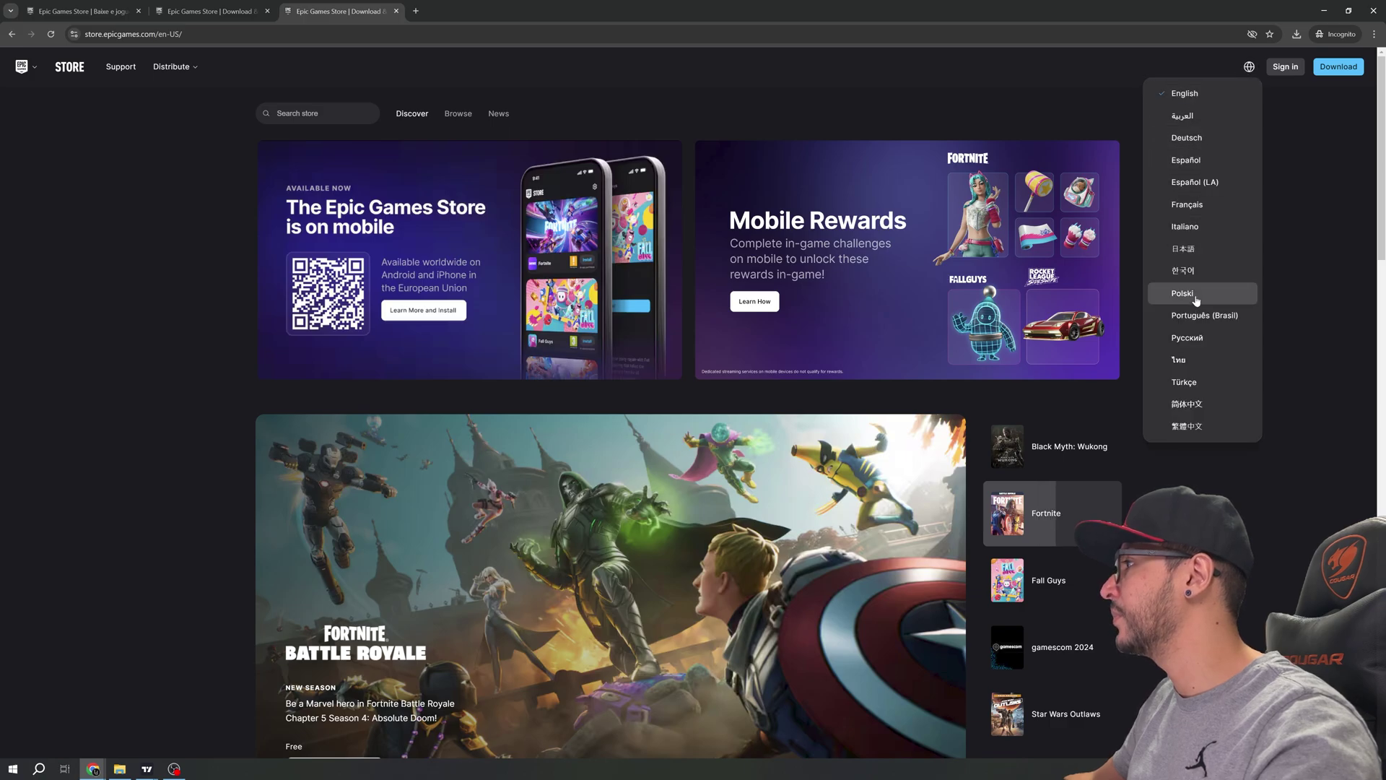
{"action": "left_click", "coordinate": [1317, 176]}
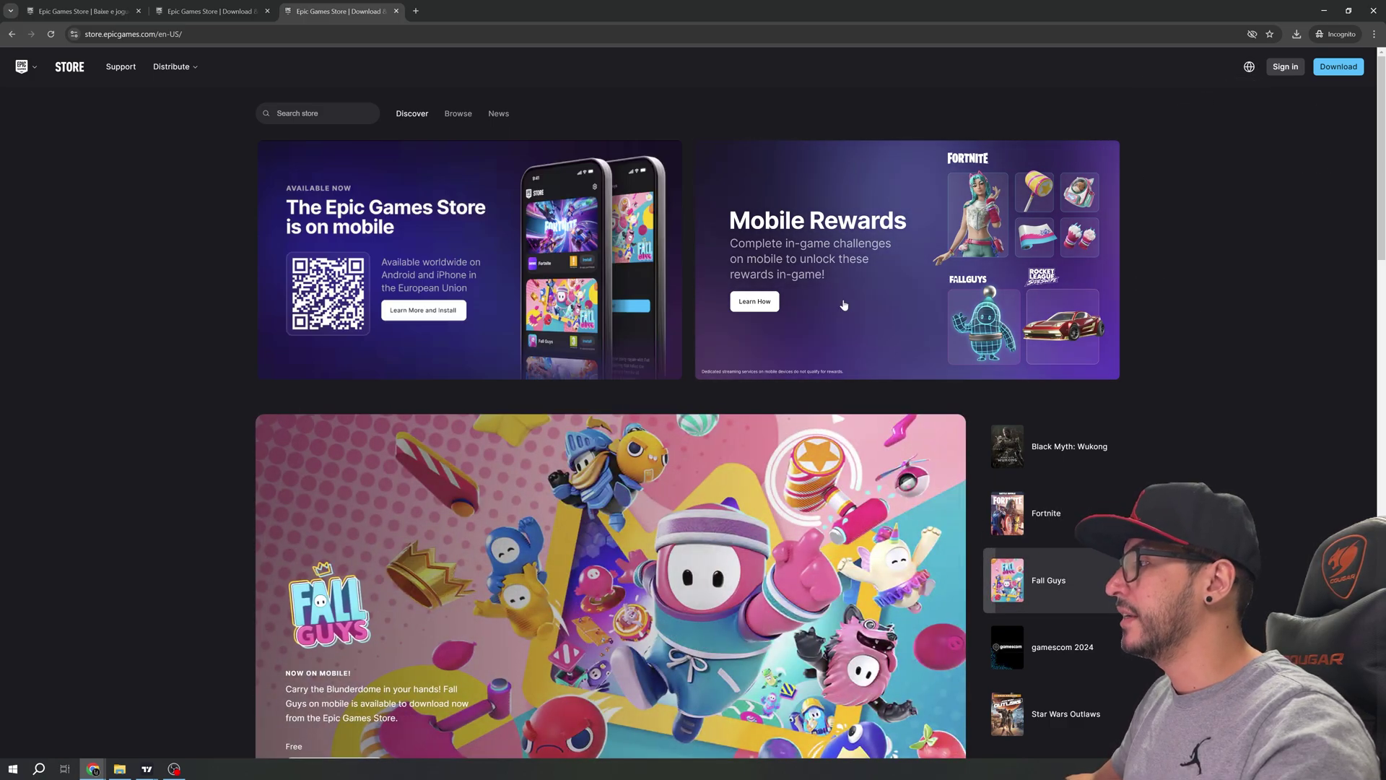
{"action": "scroll", "coordinate": [795, 316], "scroll_direction": "down", "scroll_amount": 8}
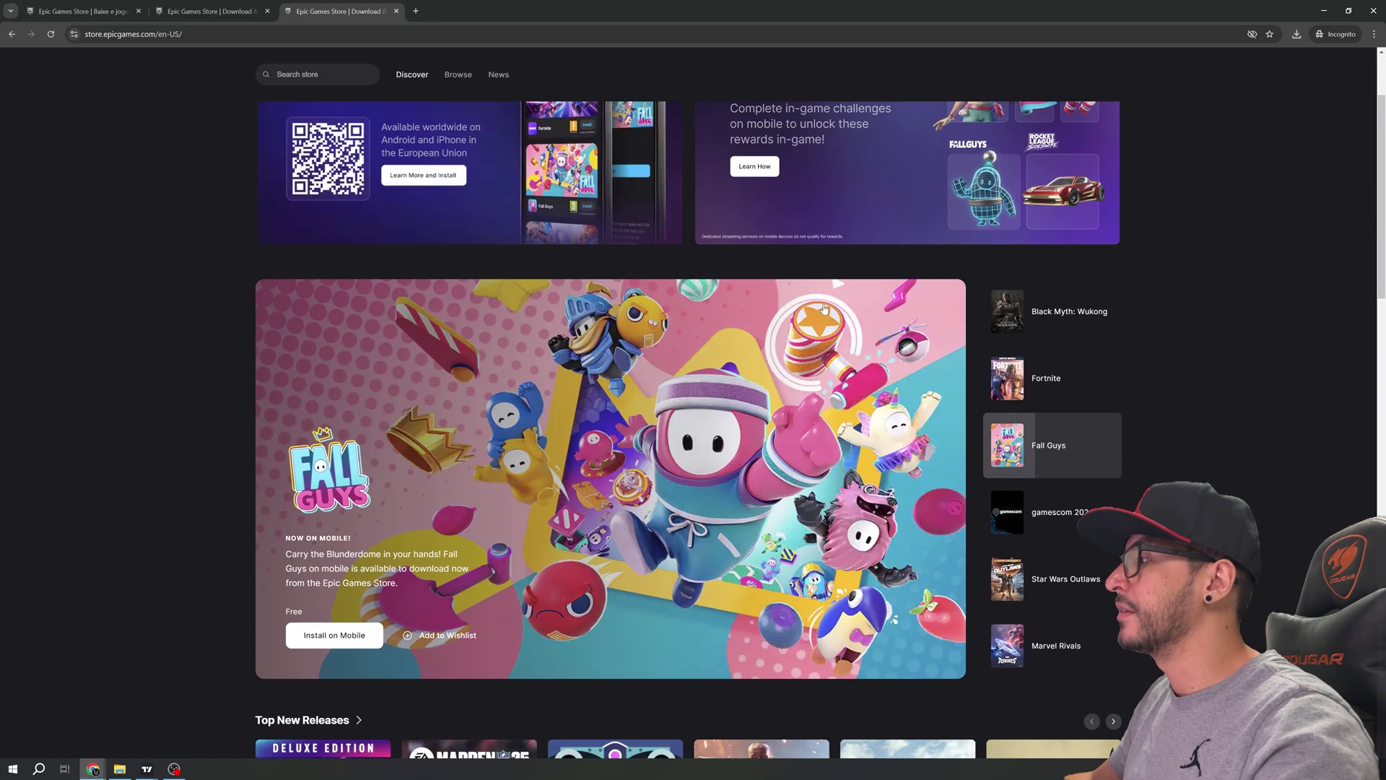
{"action": "scroll", "coordinate": [794, 317], "scroll_direction": "down", "scroll_amount": 7}
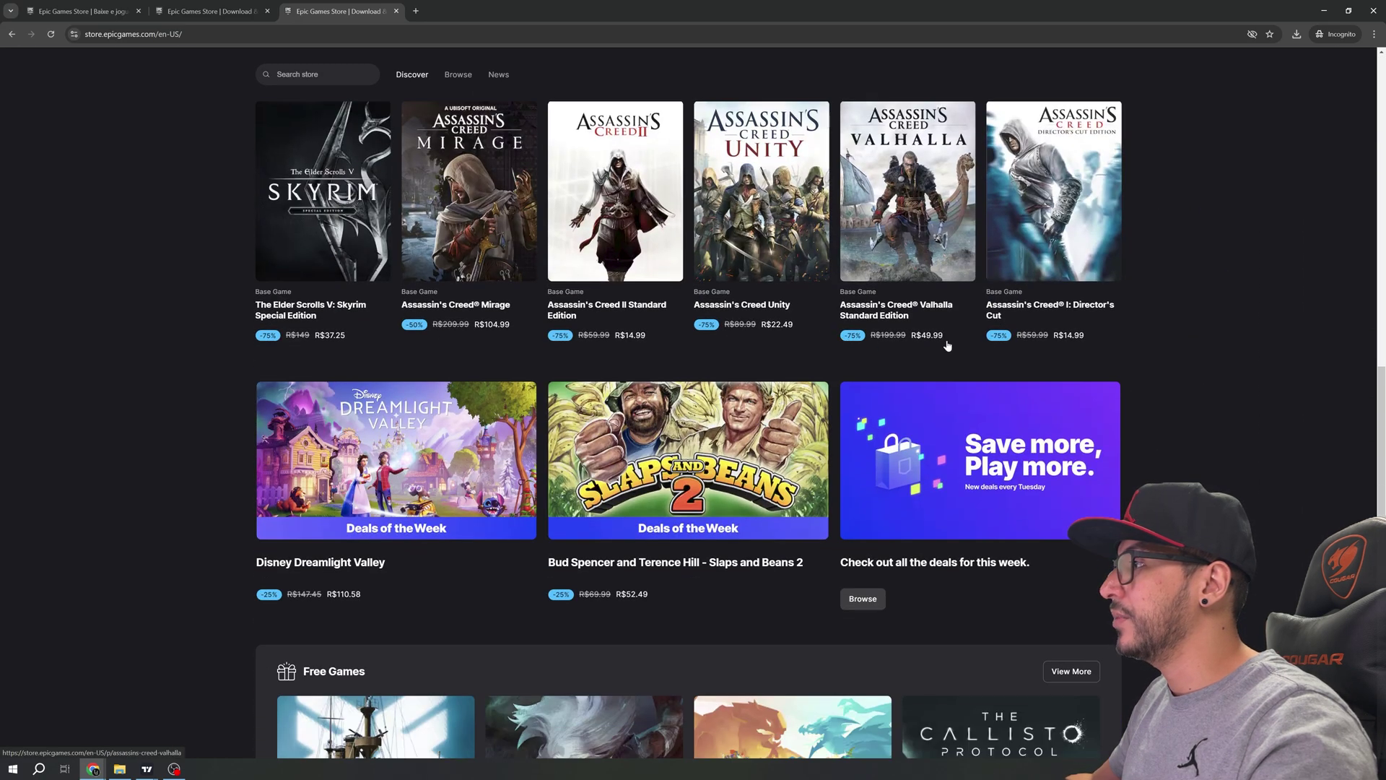
{"action": "scroll", "coordinate": [1134, 400], "scroll_direction": "up", "scroll_amount": 6}
{"action": "scroll", "coordinate": [1134, 401], "scroll_direction": "up", "scroll_amount": 9}
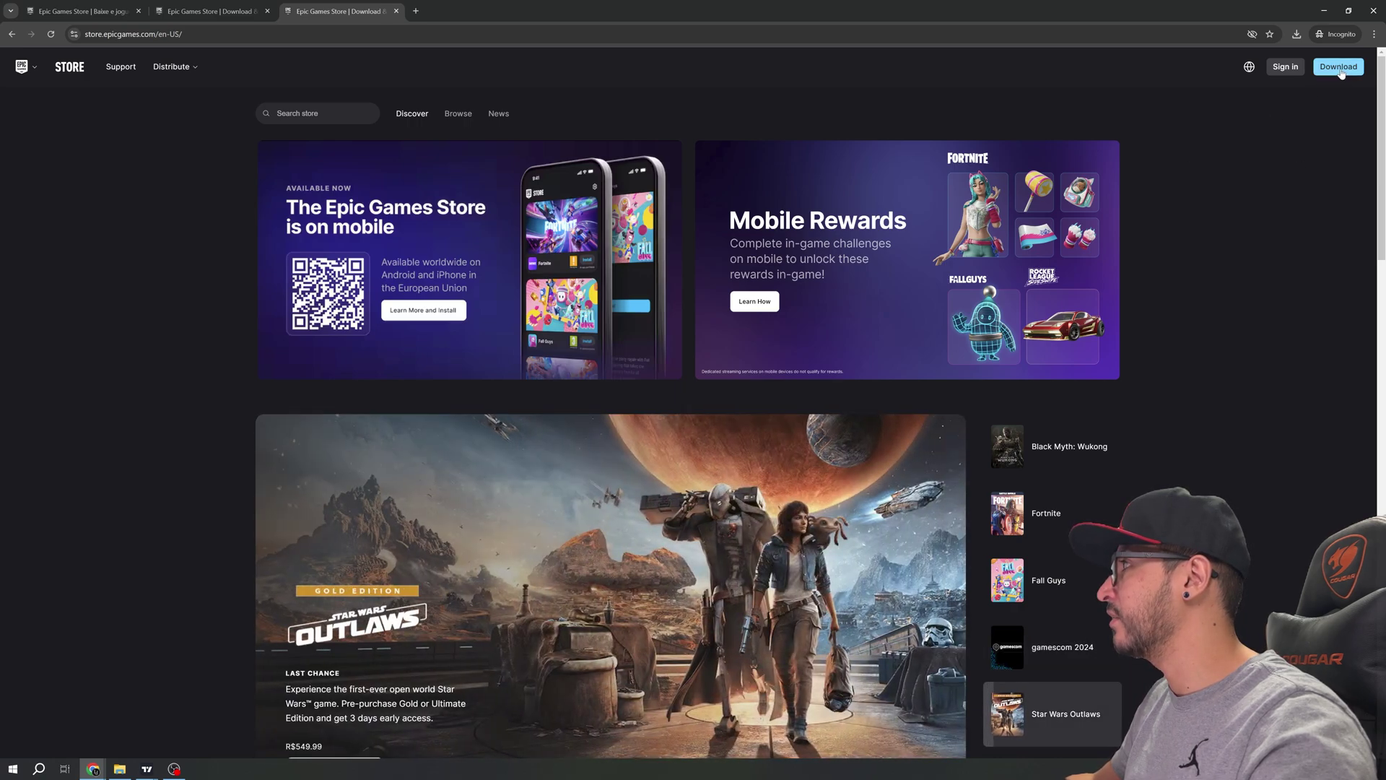
- Download and save EpicInstaller-15.17.1 (1).msi to Downloads, then show recent download history
{"action": "left_click", "coordinate": [1340, 67]}
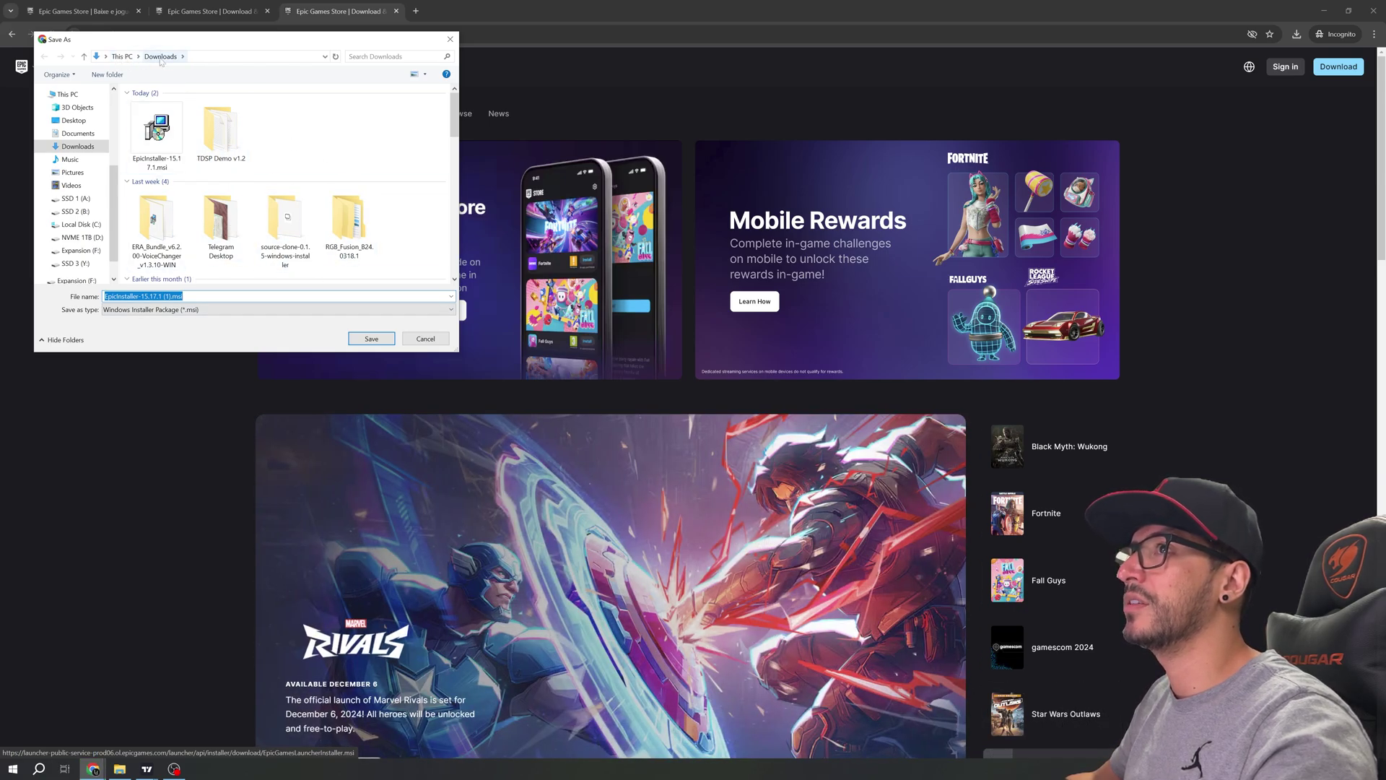
{"action": "left_click", "coordinate": [371, 338]}
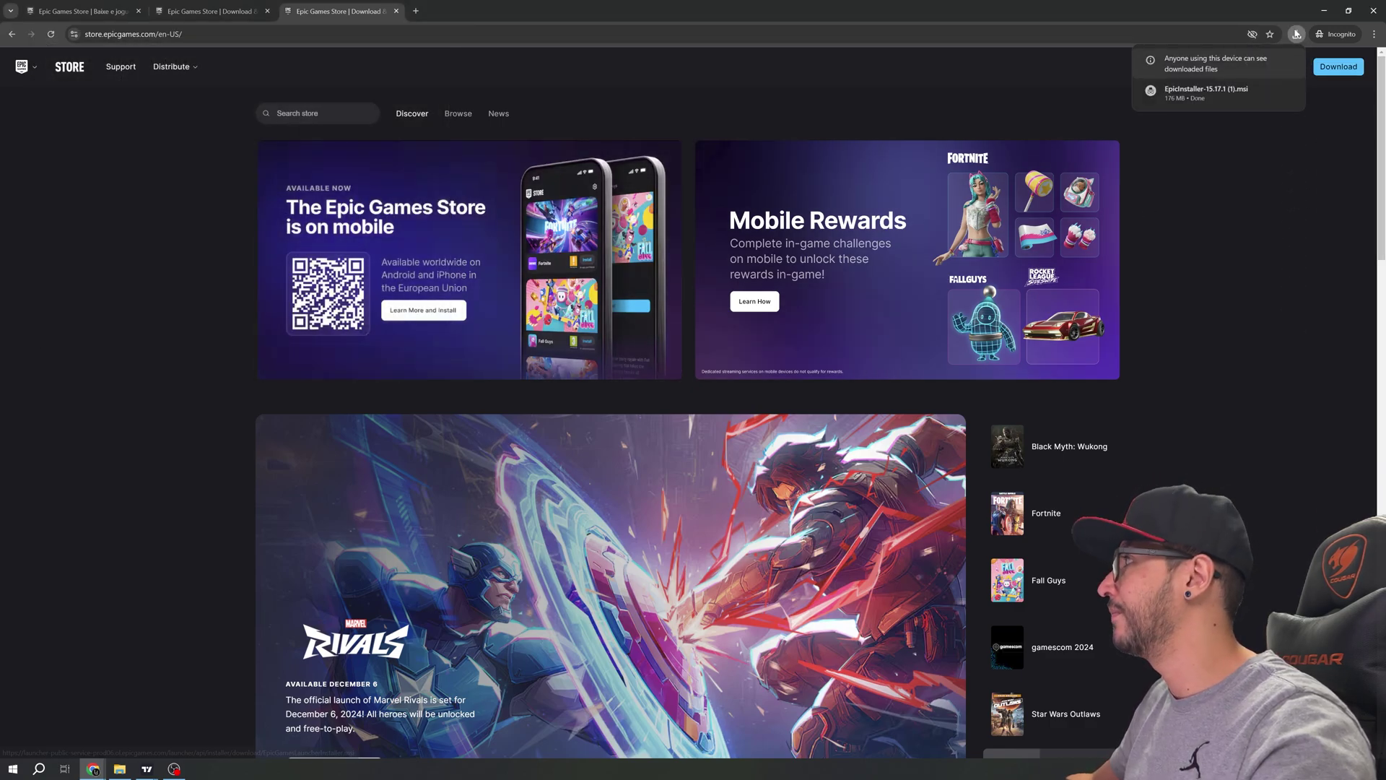
{"action": "left_click", "coordinate": [1297, 34]}
{"action": "left_click", "coordinate": [1298, 36]}
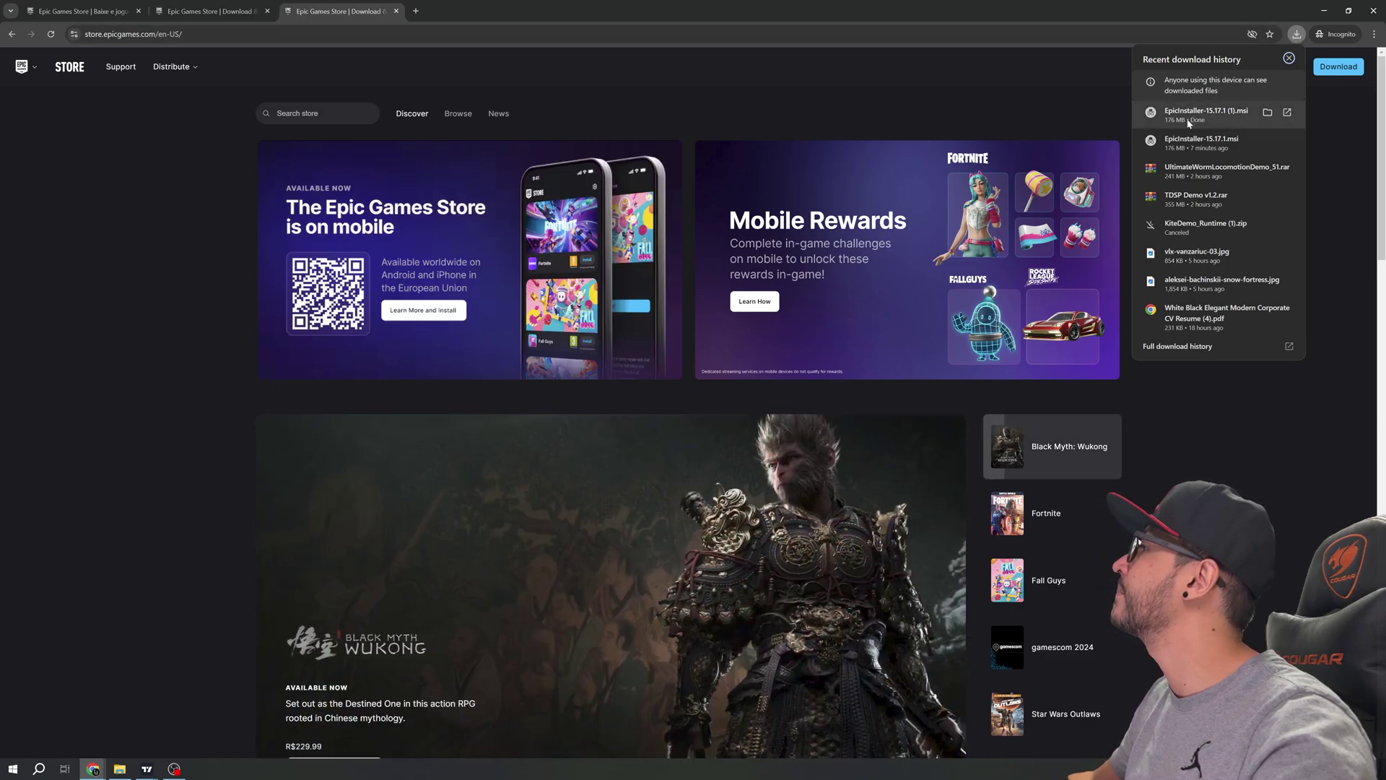
- Locate and select the Epic installer file in the Downloads folder
{"action": "left_click", "coordinate": [1267, 114]}
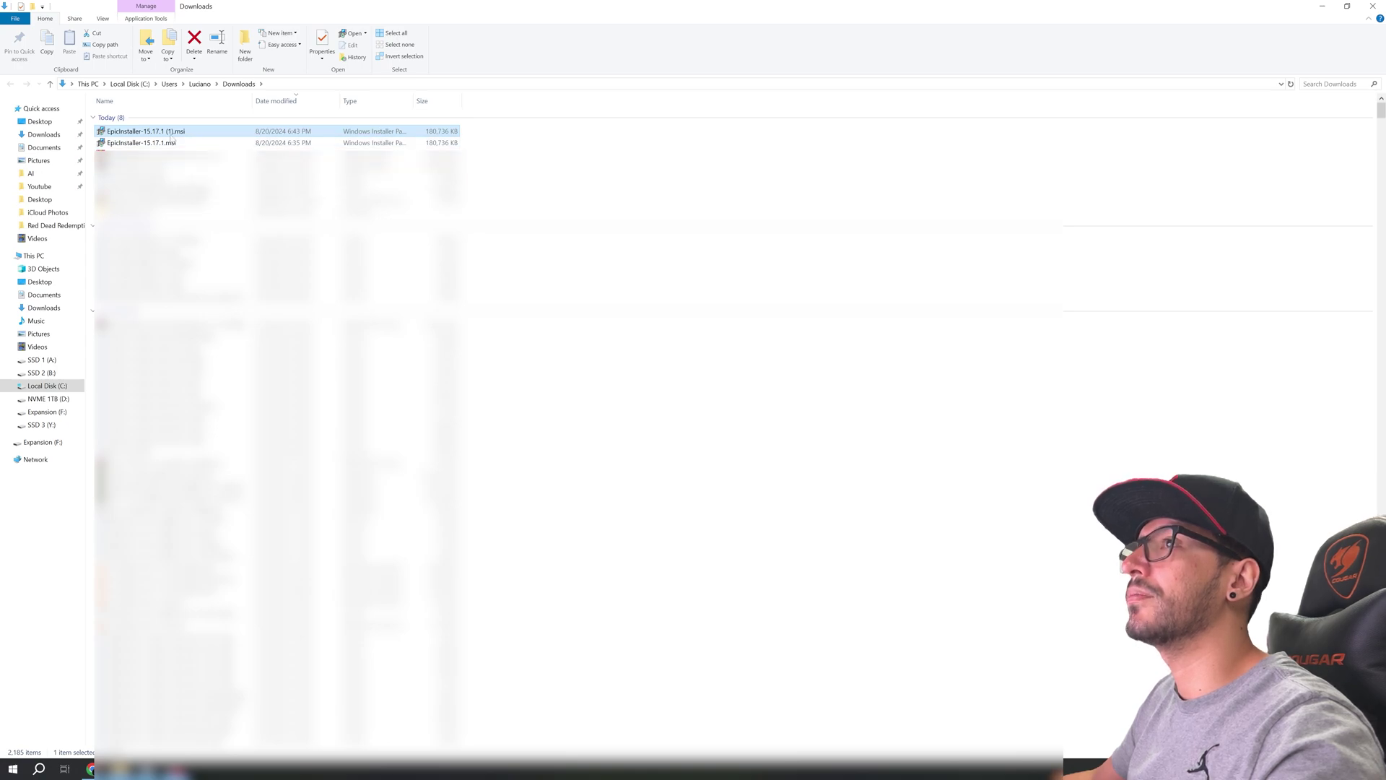
{"action": "left_click", "coordinate": [65, 134]}
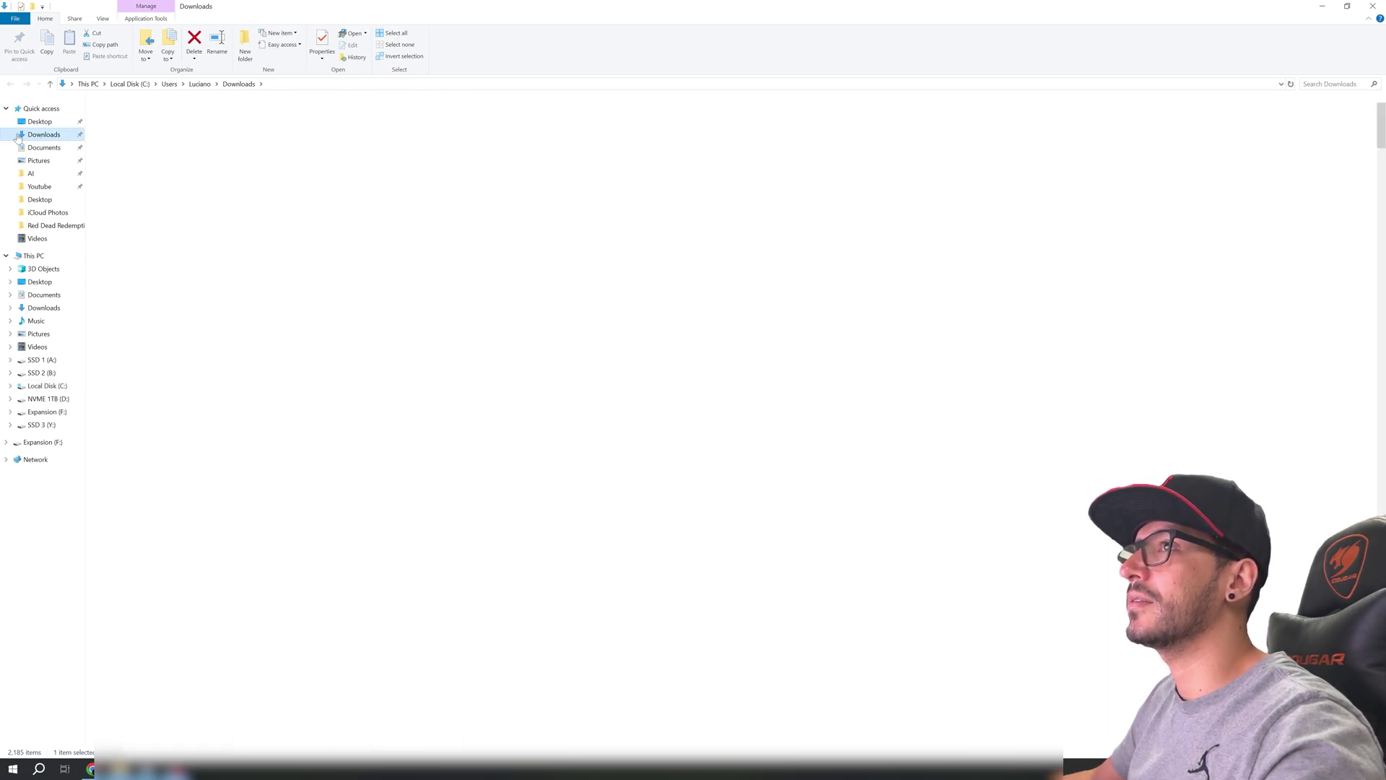
{"action": "left_click", "coordinate": [122, 126]}
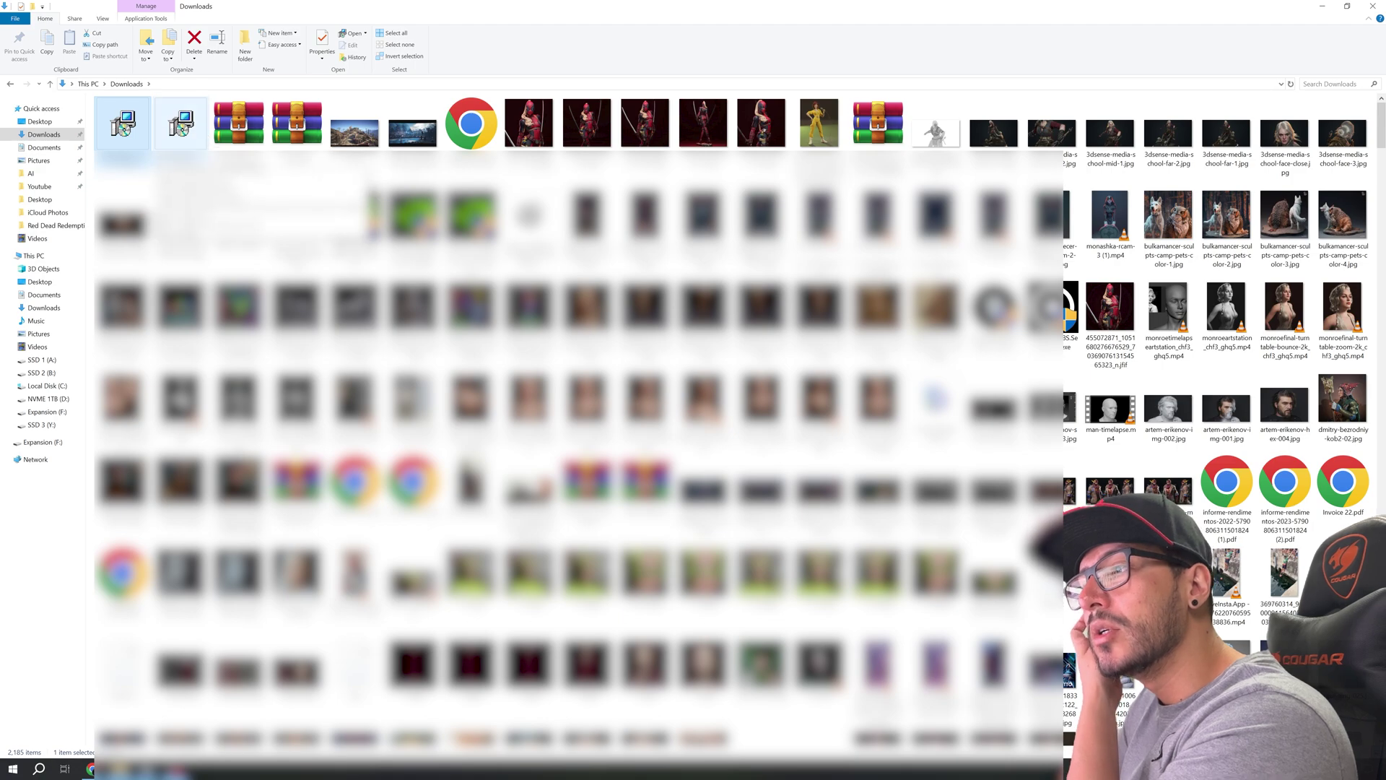
{"action": "right_click", "coordinate": [123, 138]}
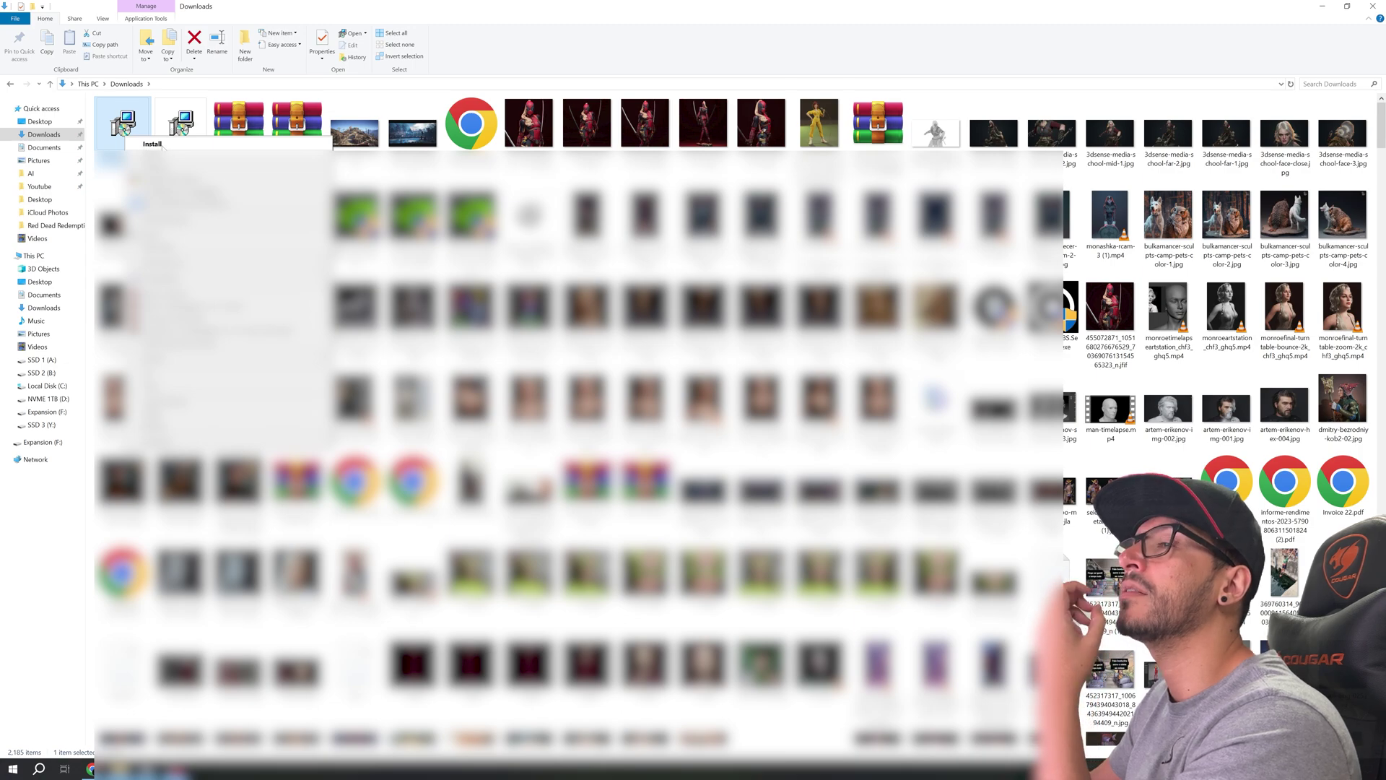
{"action": "left_click", "coordinate": [152, 144]}
- Return to the Epic store browser window and close the download history
{"action": "left_click", "coordinate": [91, 769]}
{"action": "left_click", "coordinate": [177, 722]}
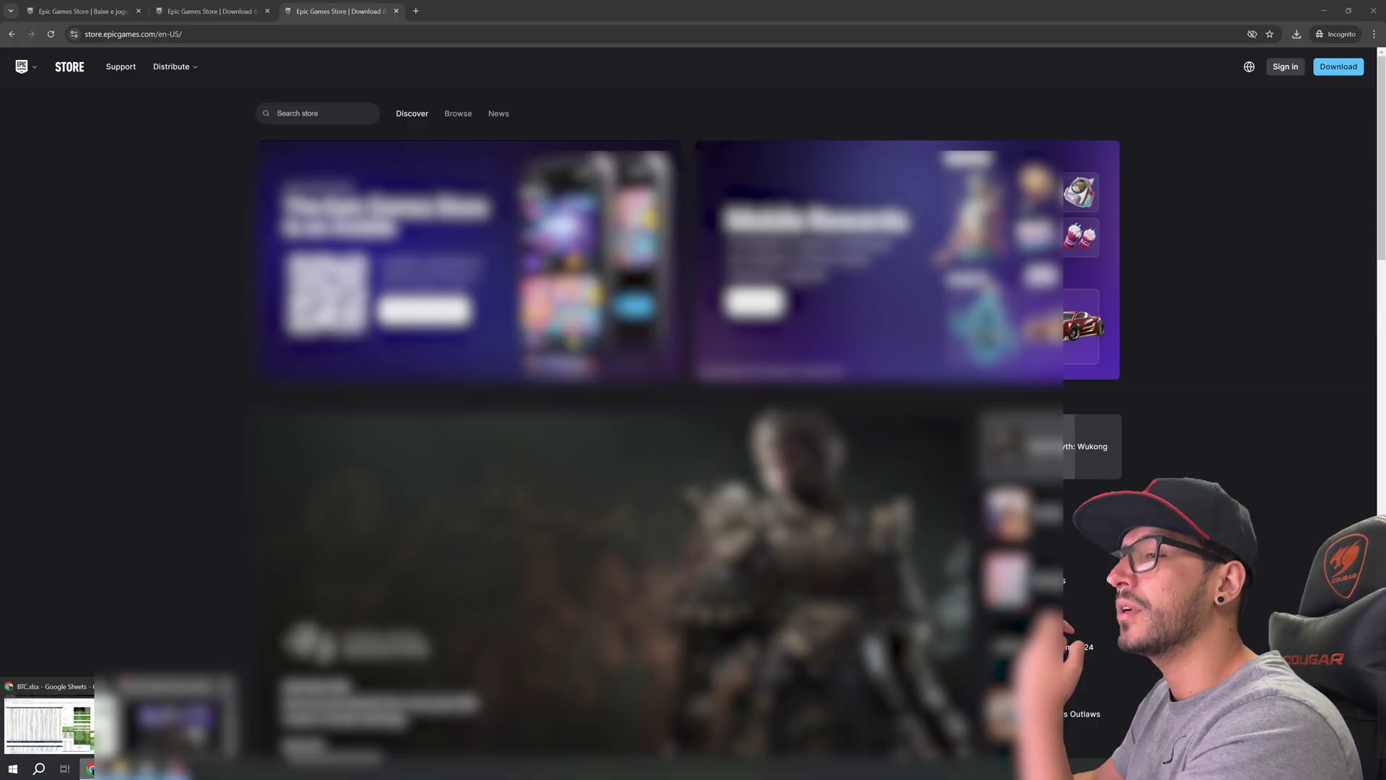
{"action": "left_click", "coordinate": [1297, 36]}
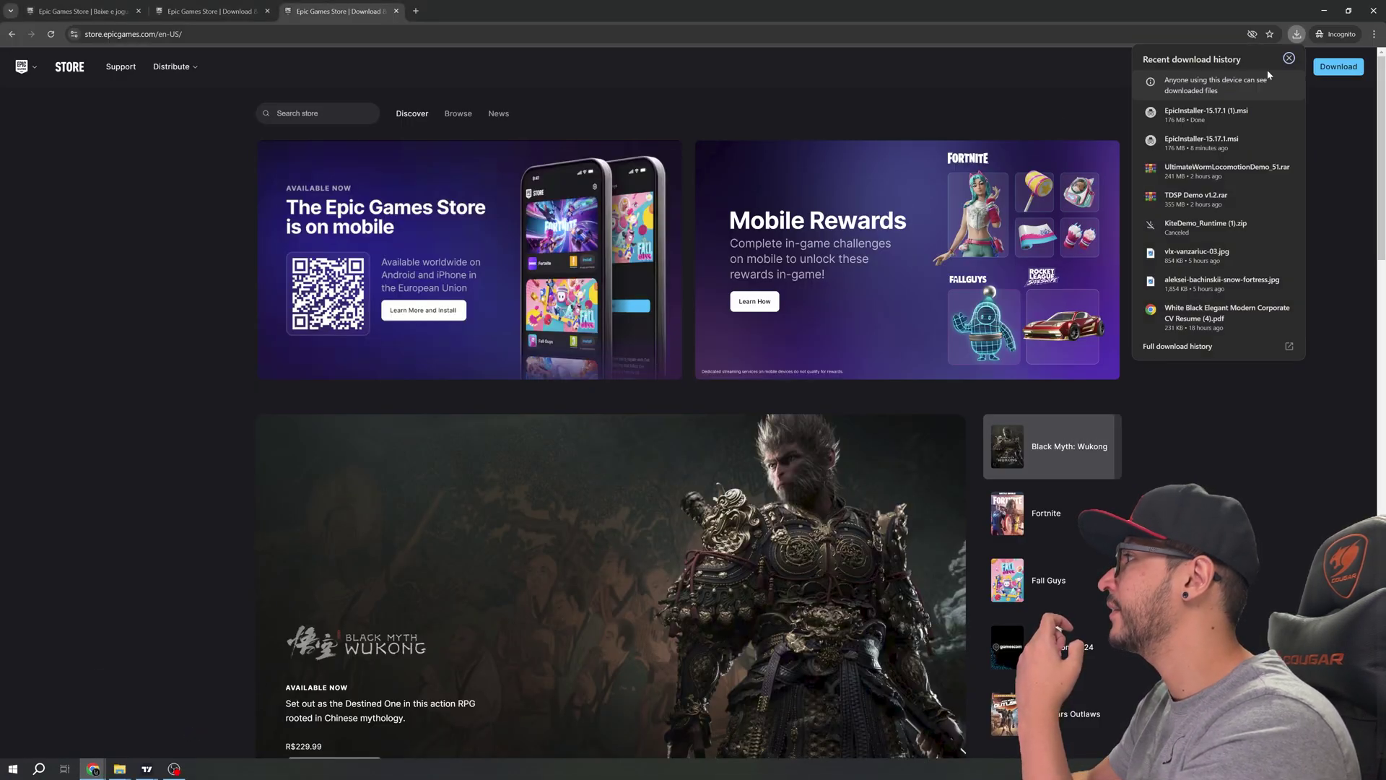
{"action": "left_click", "coordinate": [1298, 34]}
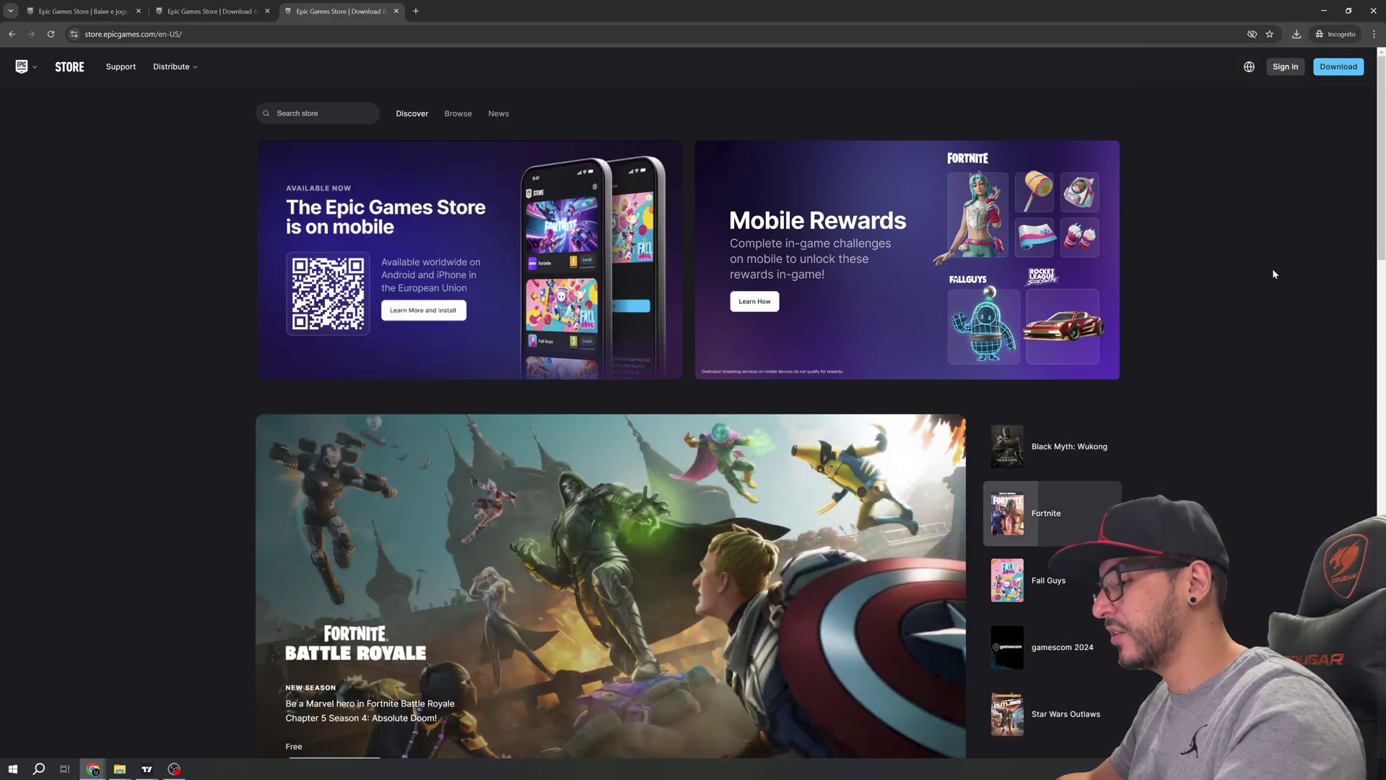
- Run EpicInstaller-15.17.1 (1).msi past the security warning and install to the default folder
{"action": "key", "text": "ctrl+j"}
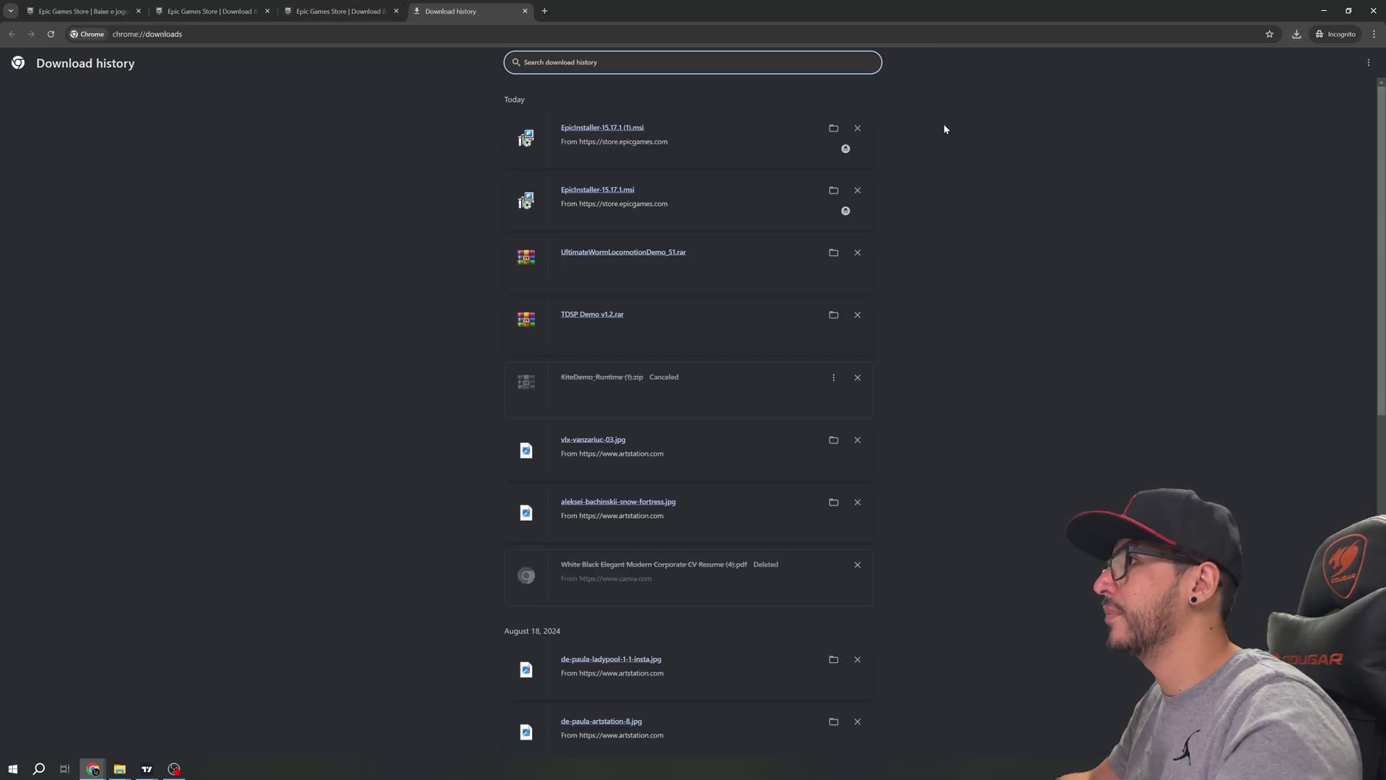
{"action": "left_click", "coordinate": [638, 129]}
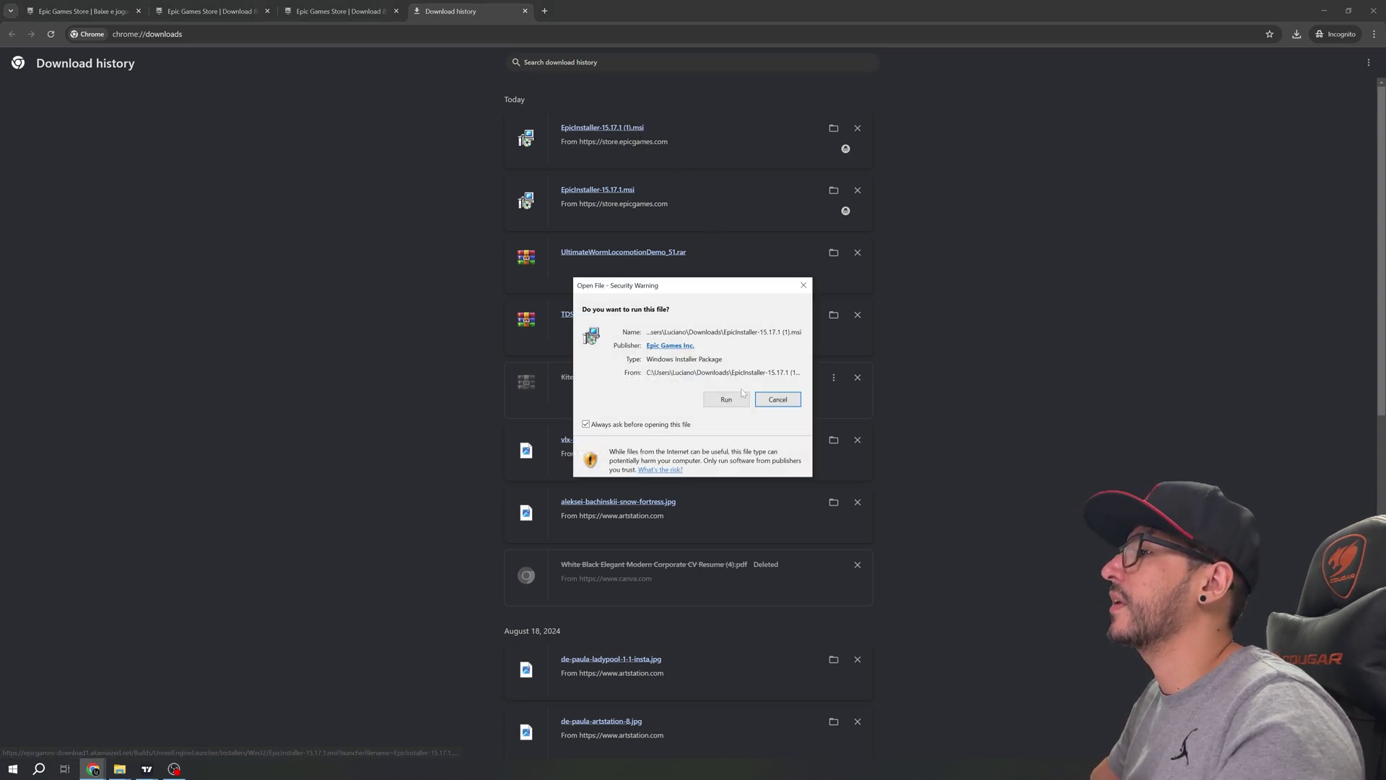
{"action": "left_click", "coordinate": [728, 400]}
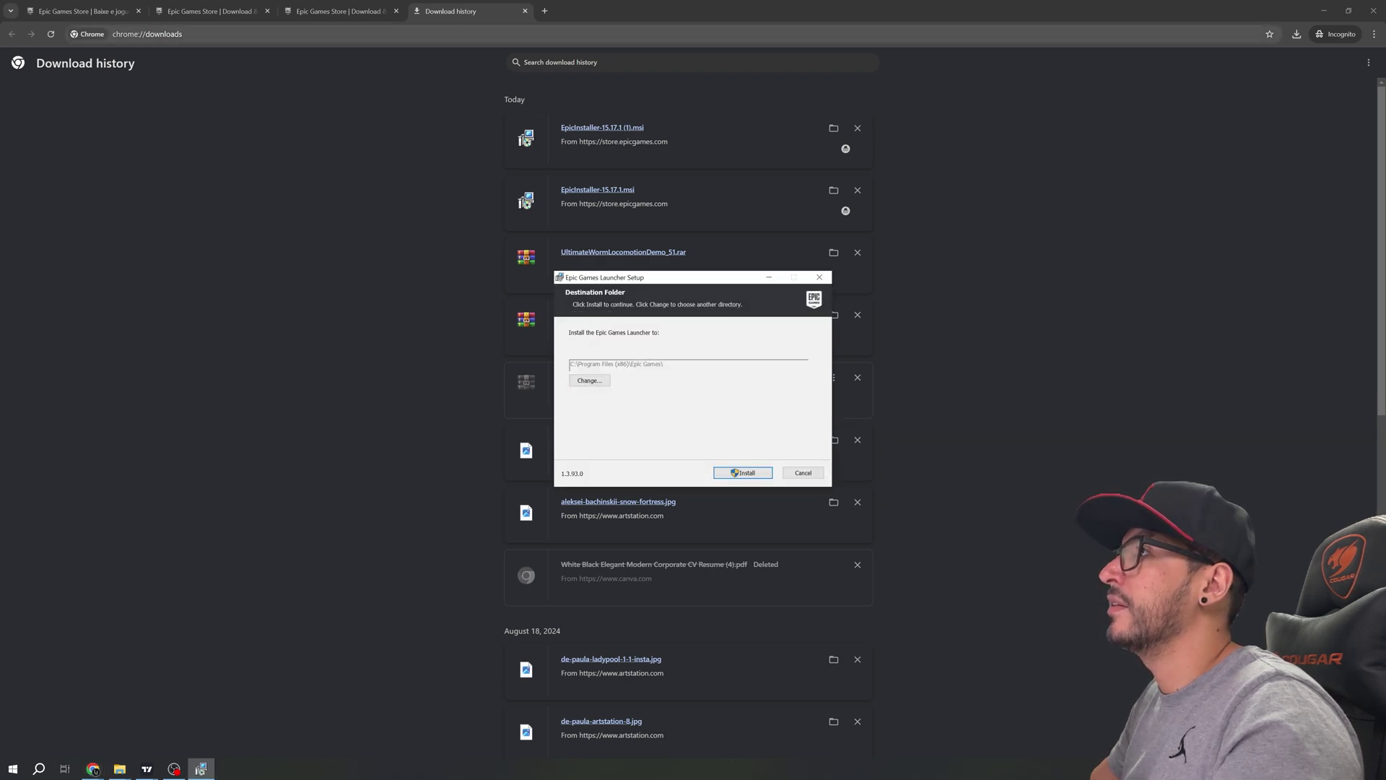
{"action": "left_click", "coordinate": [545, 11]}
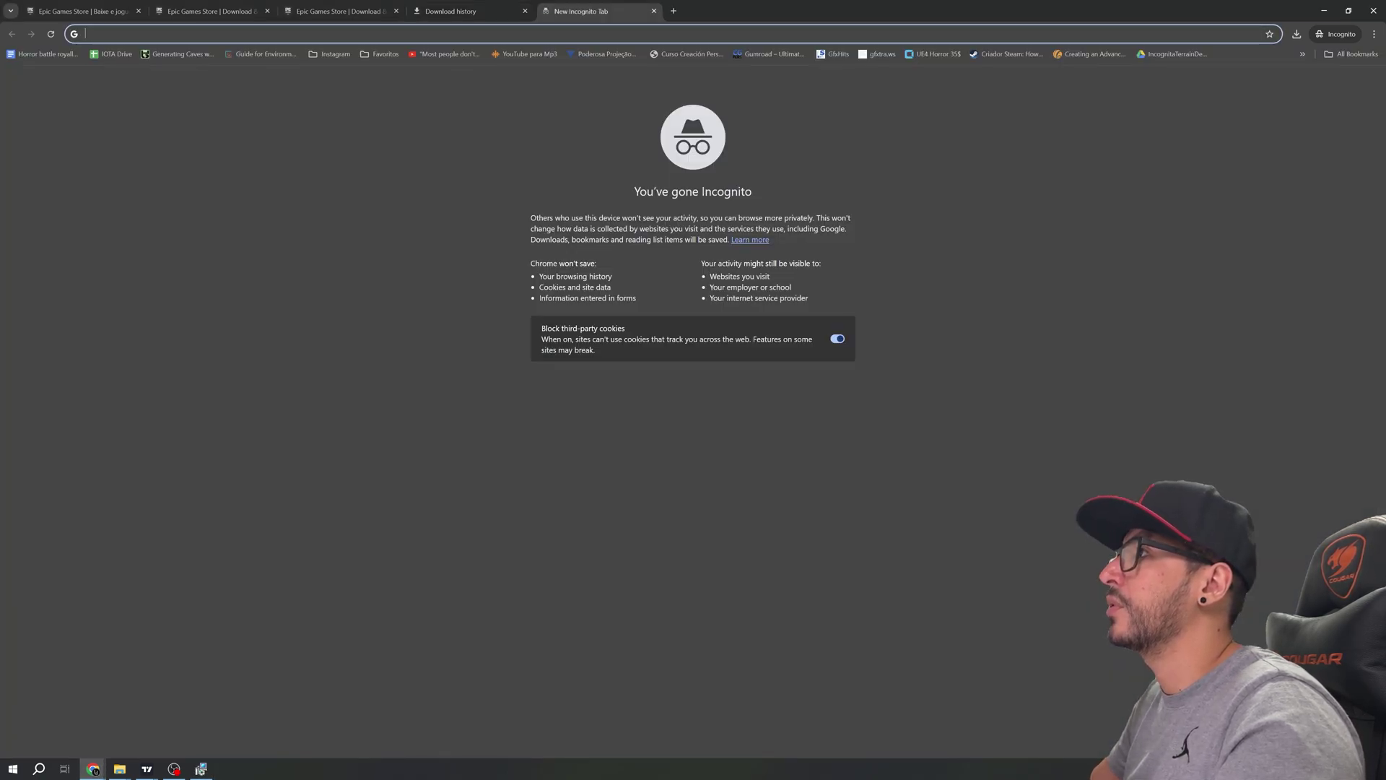
{"action": "left_click", "coordinate": [200, 768]}
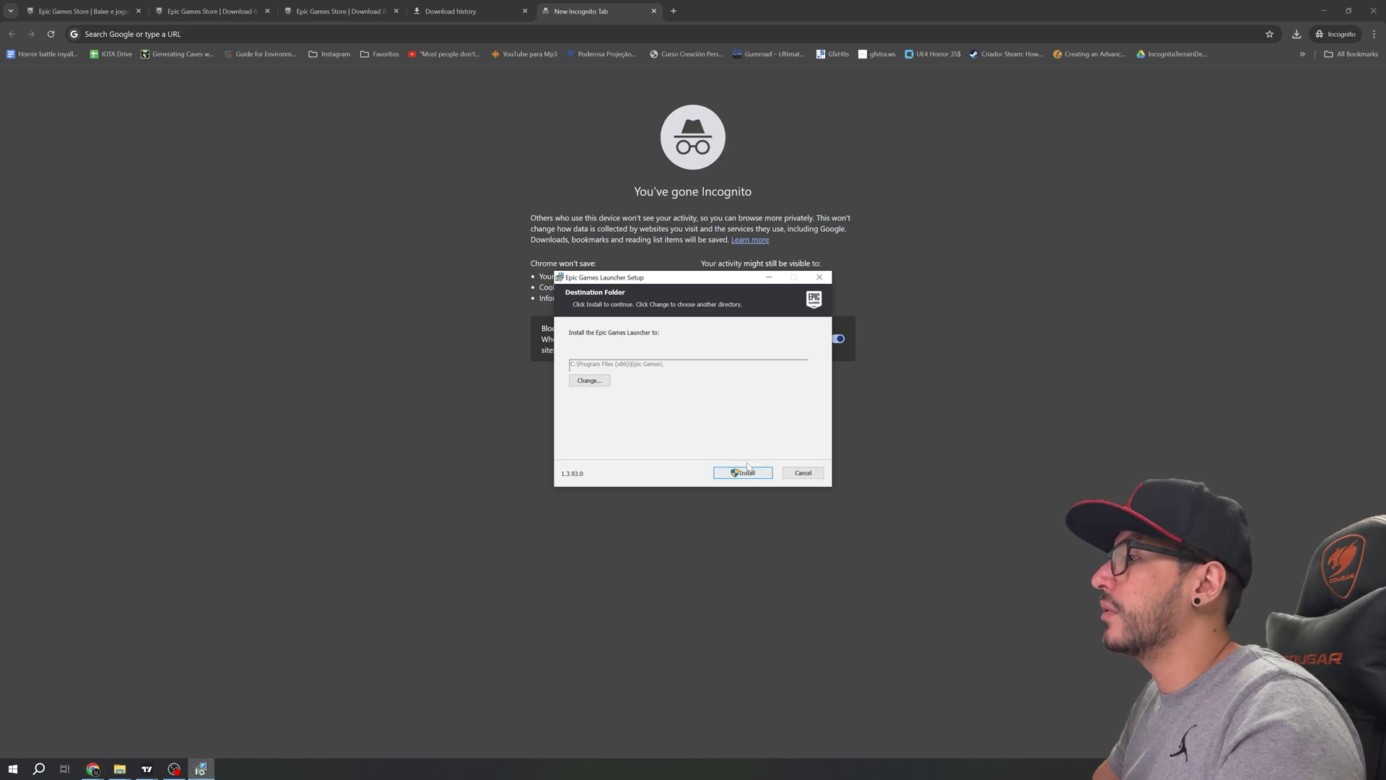
{"action": "left_click", "coordinate": [744, 474]}
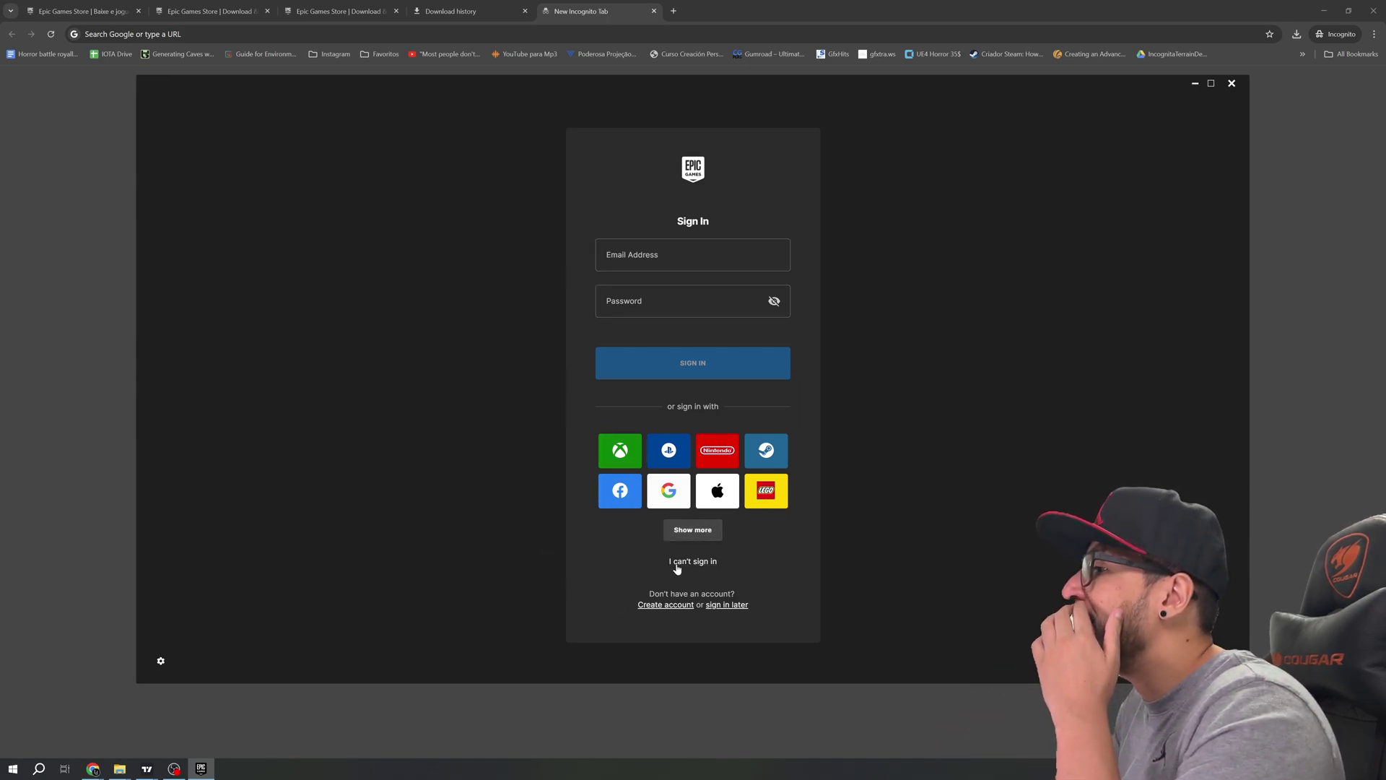
{"action": "left_click", "coordinate": [693, 530]}
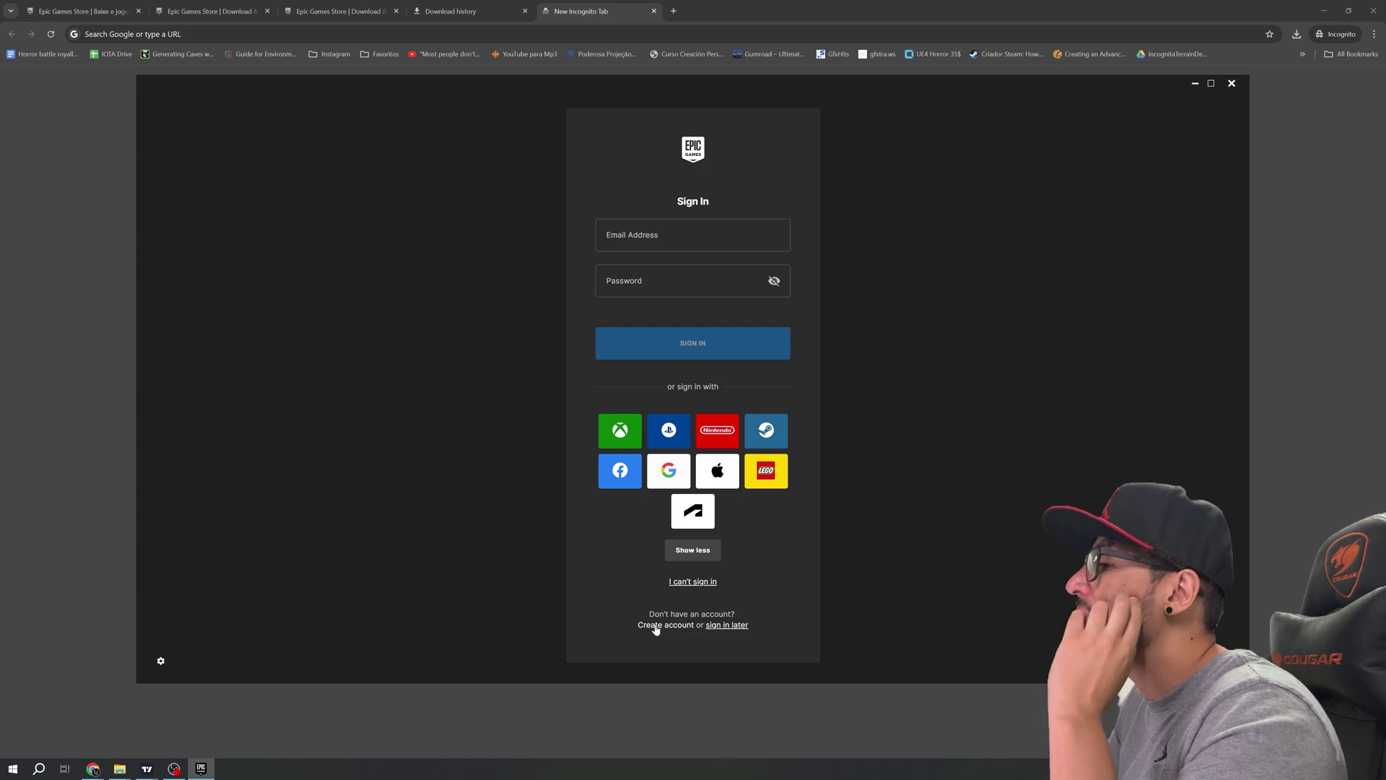
{"action": "left_click", "coordinate": [660, 630]}
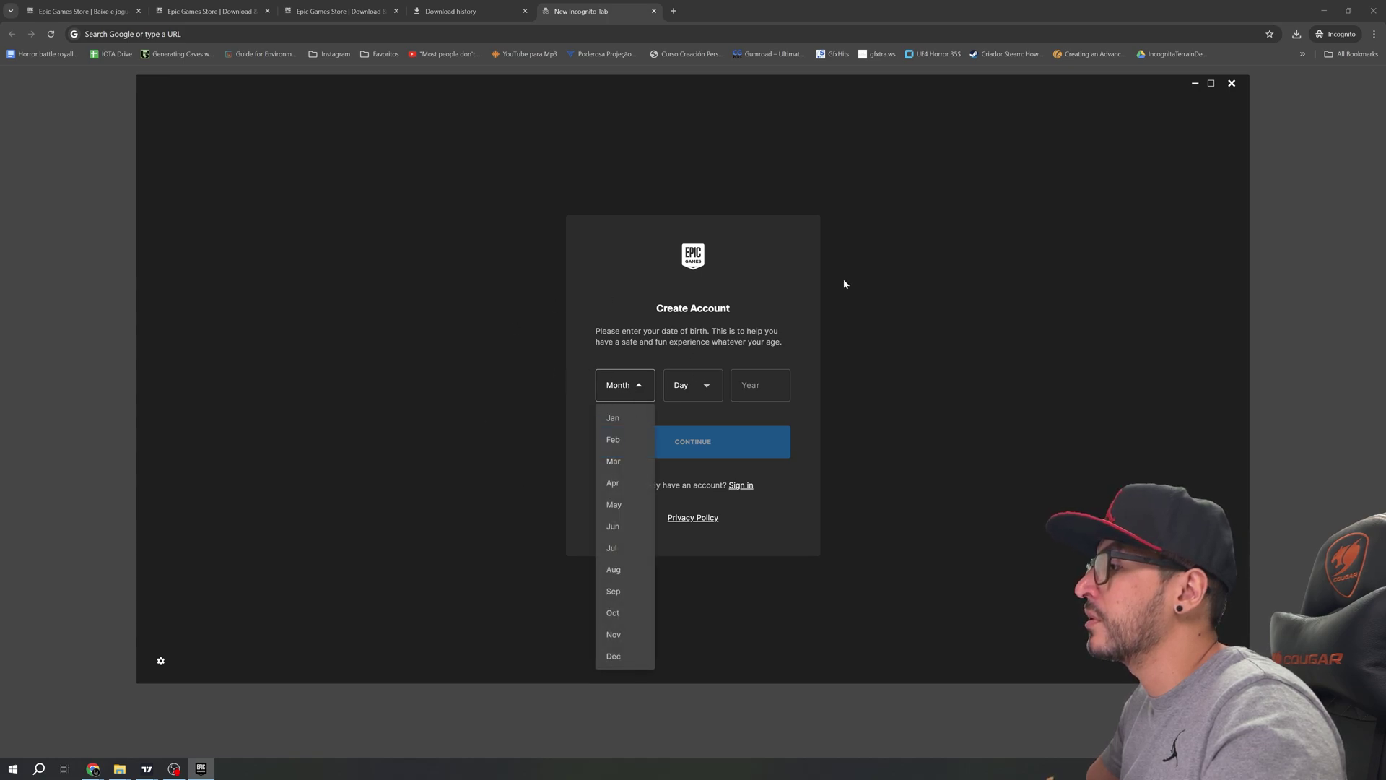
{"action": "left_click", "coordinate": [773, 349]}
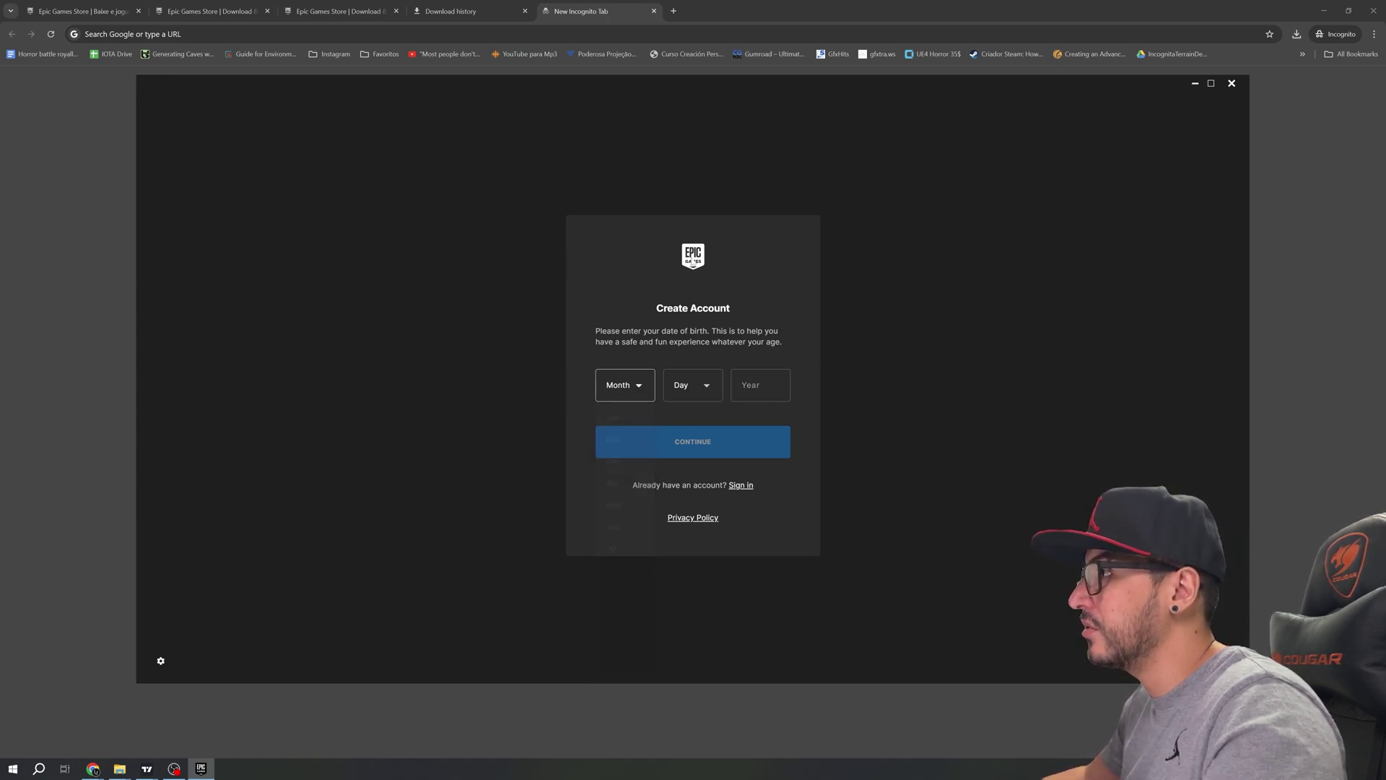
{"action": "left_click", "coordinate": [738, 486]}
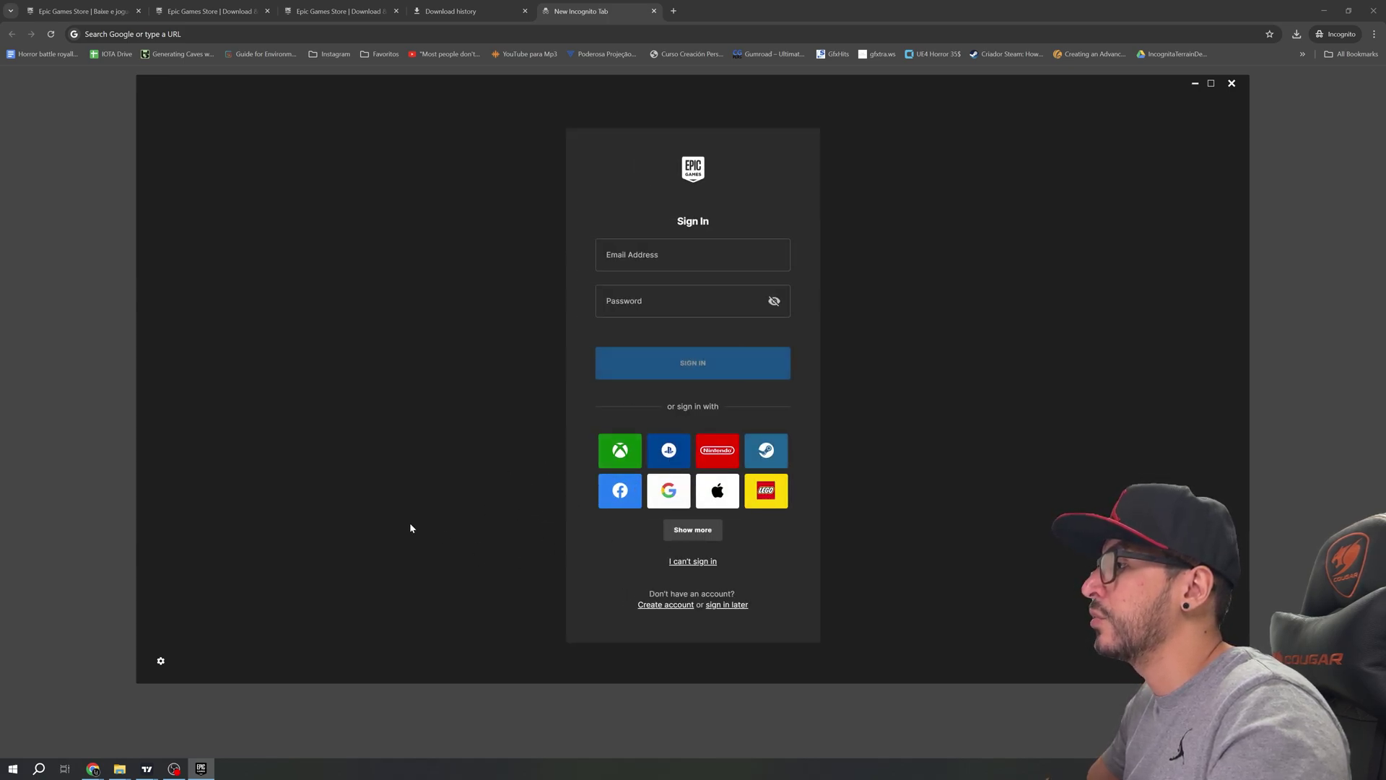
{"action": "left_click", "coordinate": [670, 491]}
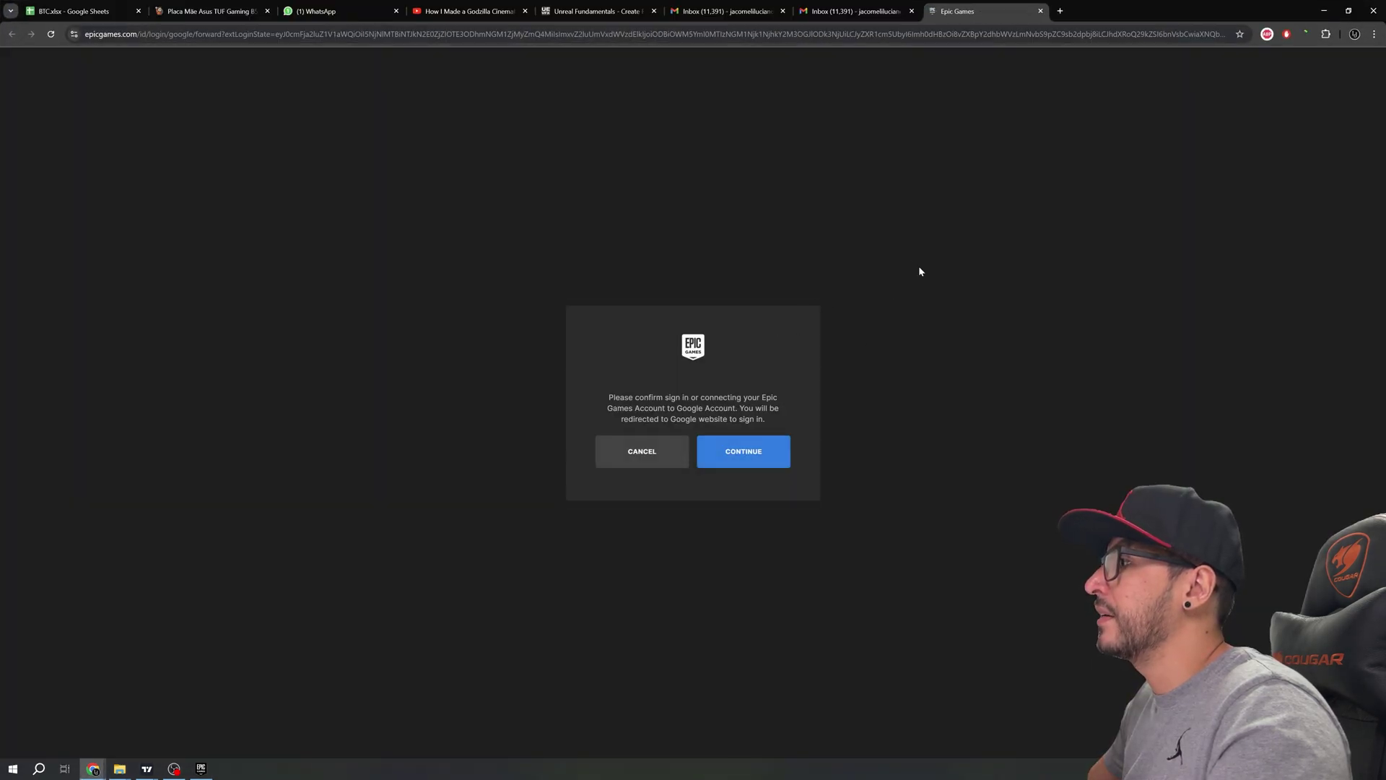
- Sign in with the Google account, close the success tab, and maximise the launcher
{"action": "left_click", "coordinate": [751, 454]}
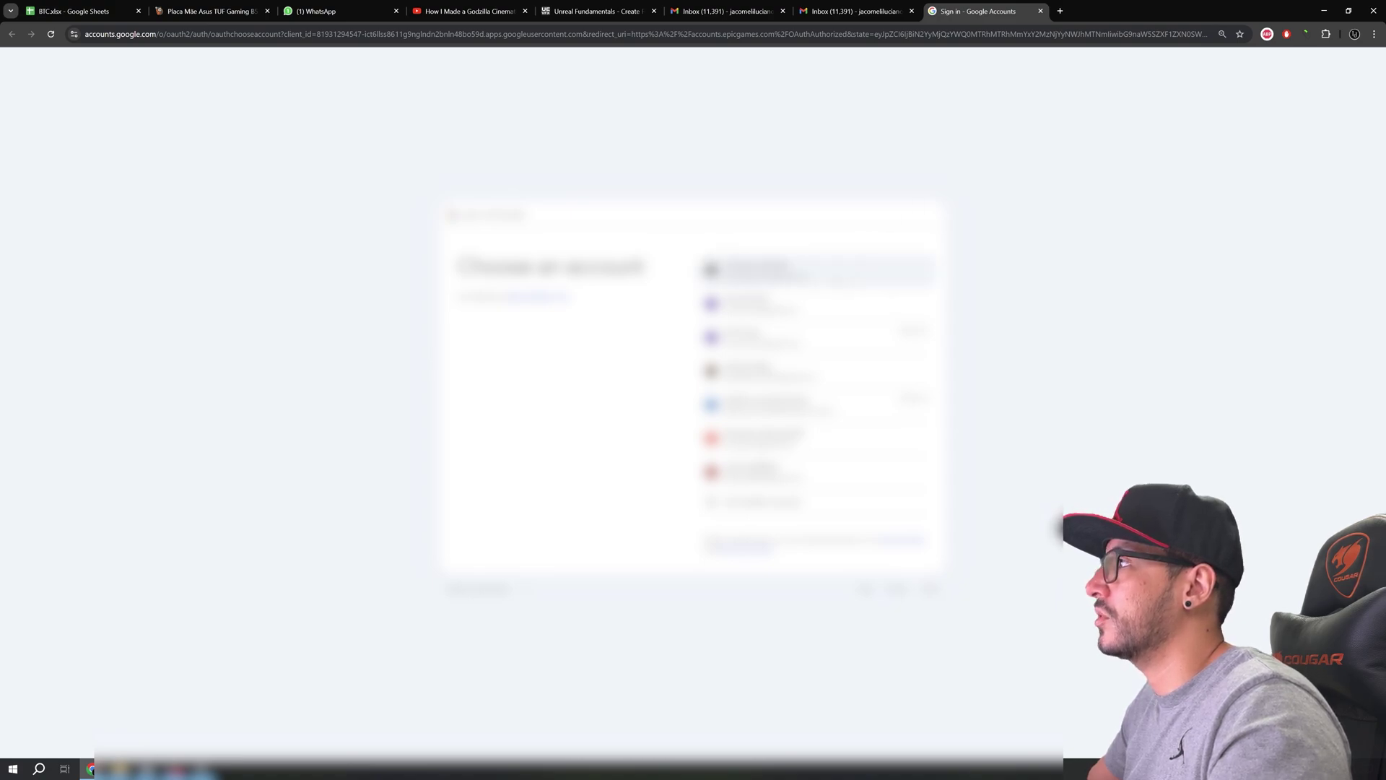
{"action": "left_click", "coordinate": [816, 270]}
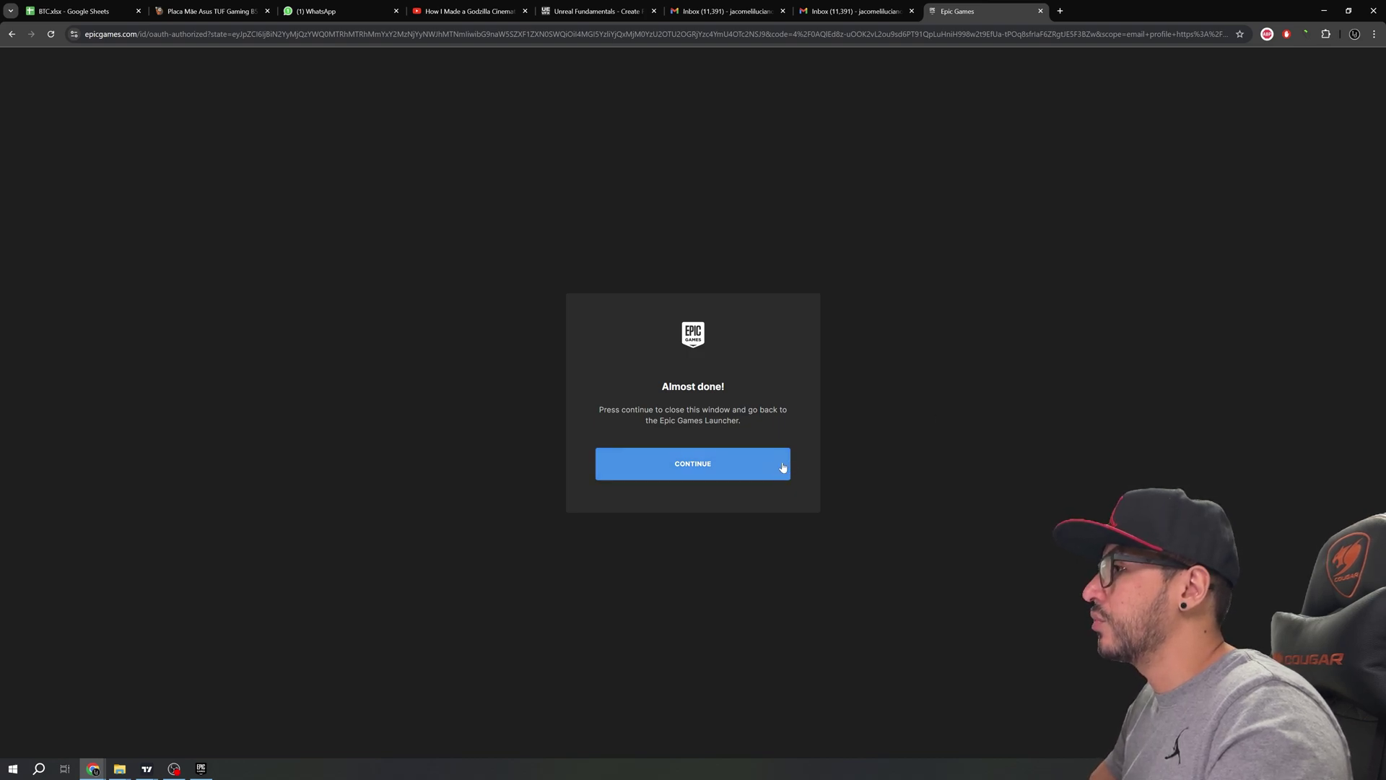
{"action": "left_click", "coordinate": [700, 472]}
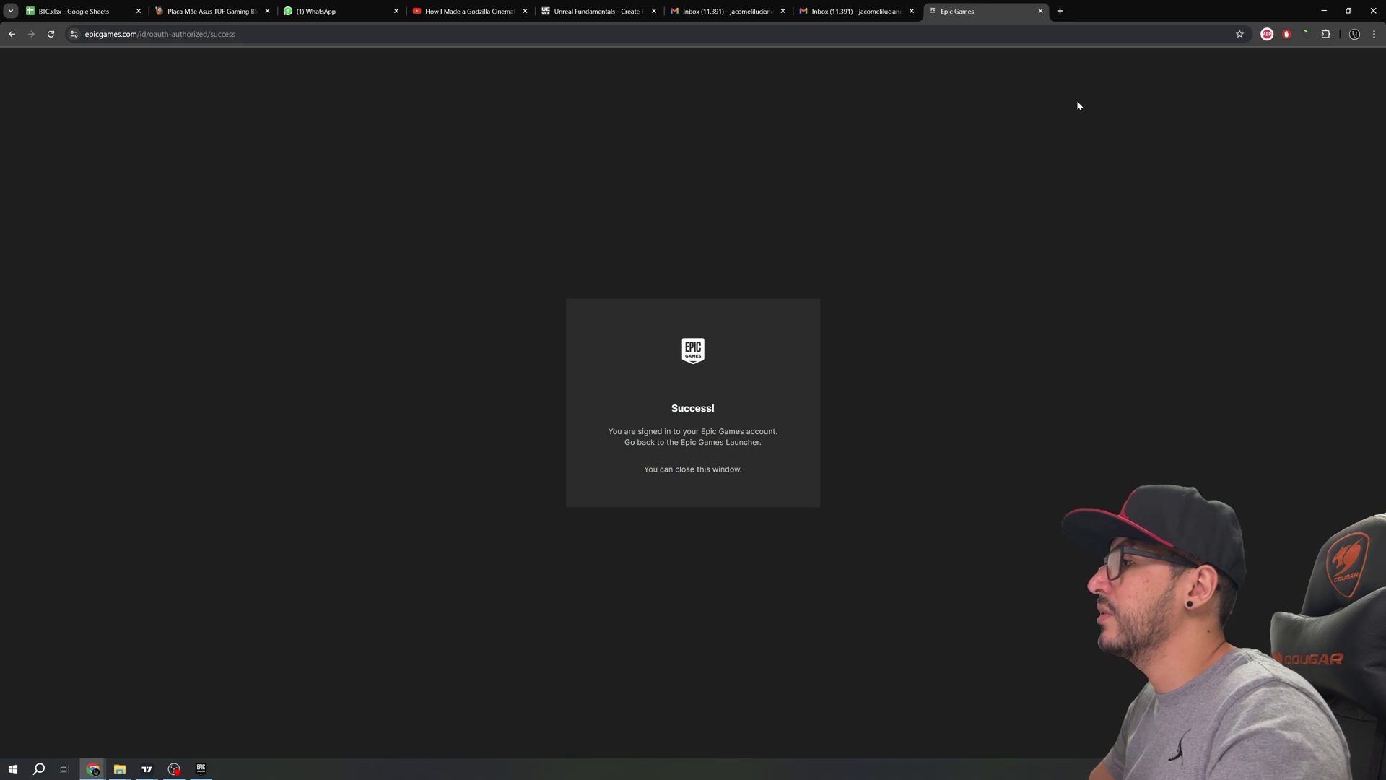
{"action": "left_click", "coordinate": [1040, 10]}
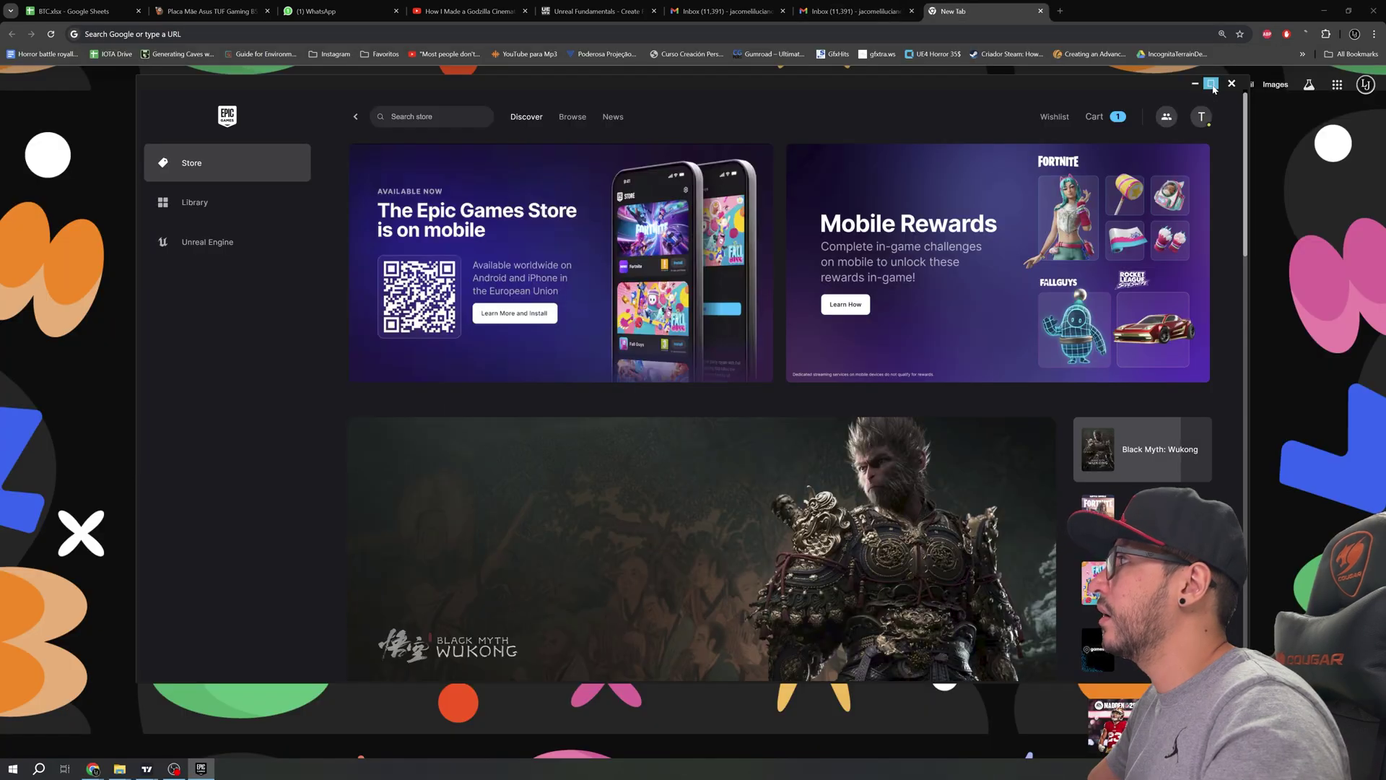
{"action": "left_click", "coordinate": [1212, 84]}
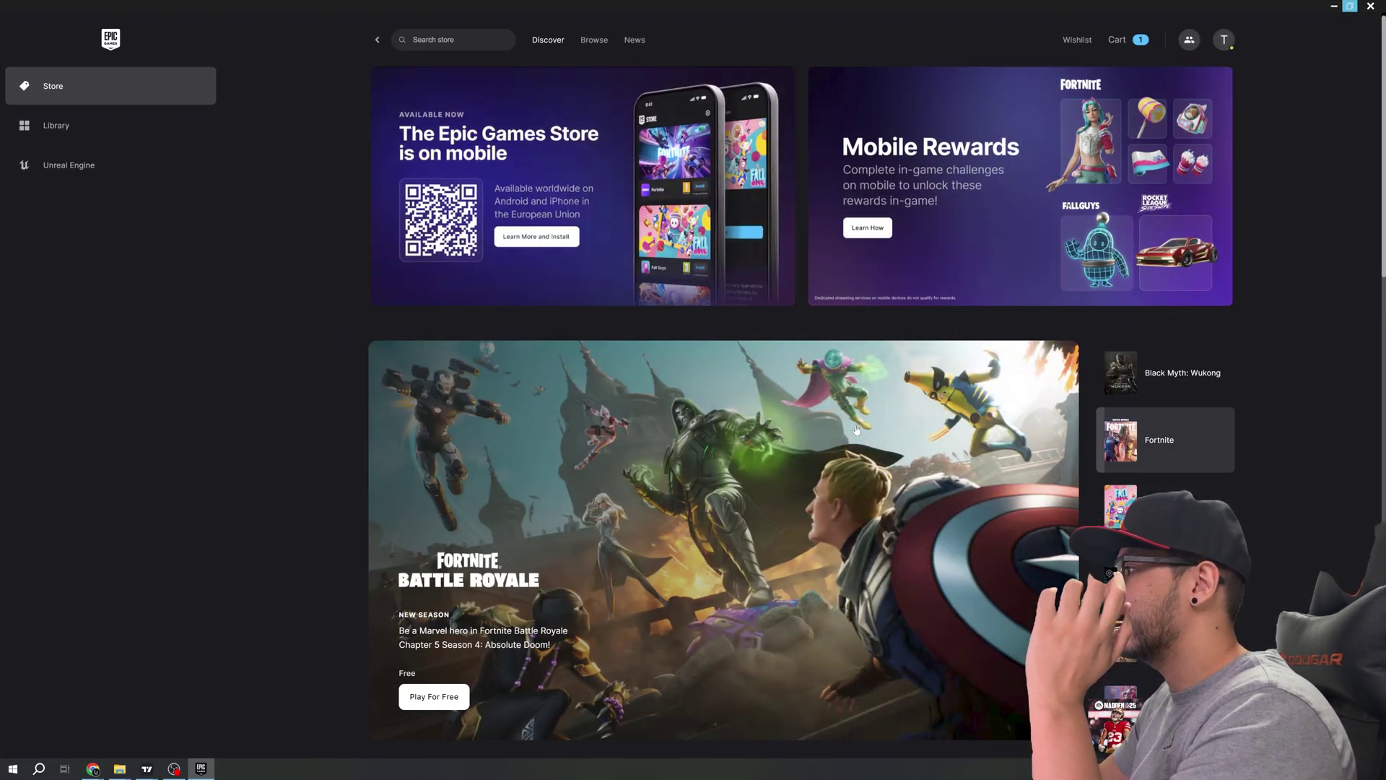
{"action": "scroll", "coordinate": [1192, 181], "scroll_direction": "down", "scroll_amount": 2}
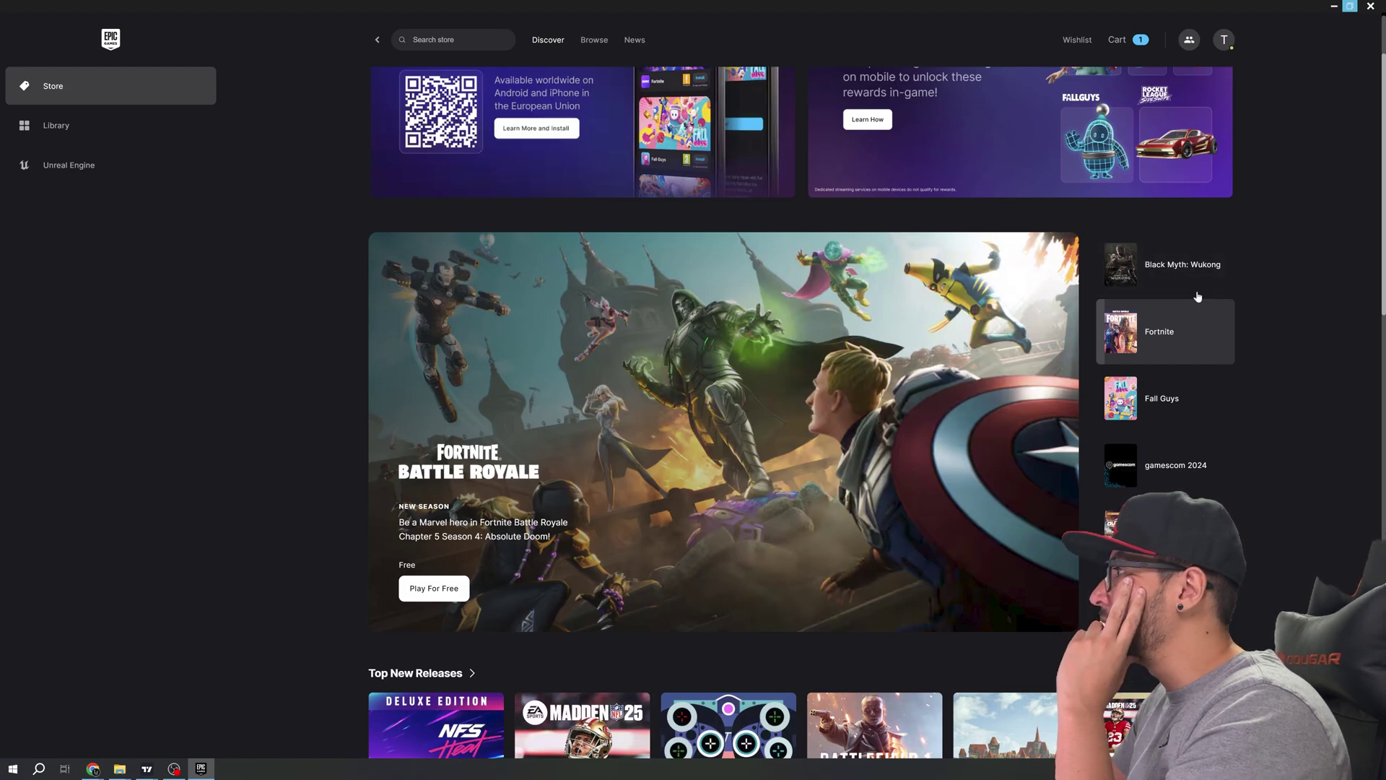
{"action": "scroll", "coordinate": [1185, 303], "scroll_direction": "down", "scroll_amount": 8}
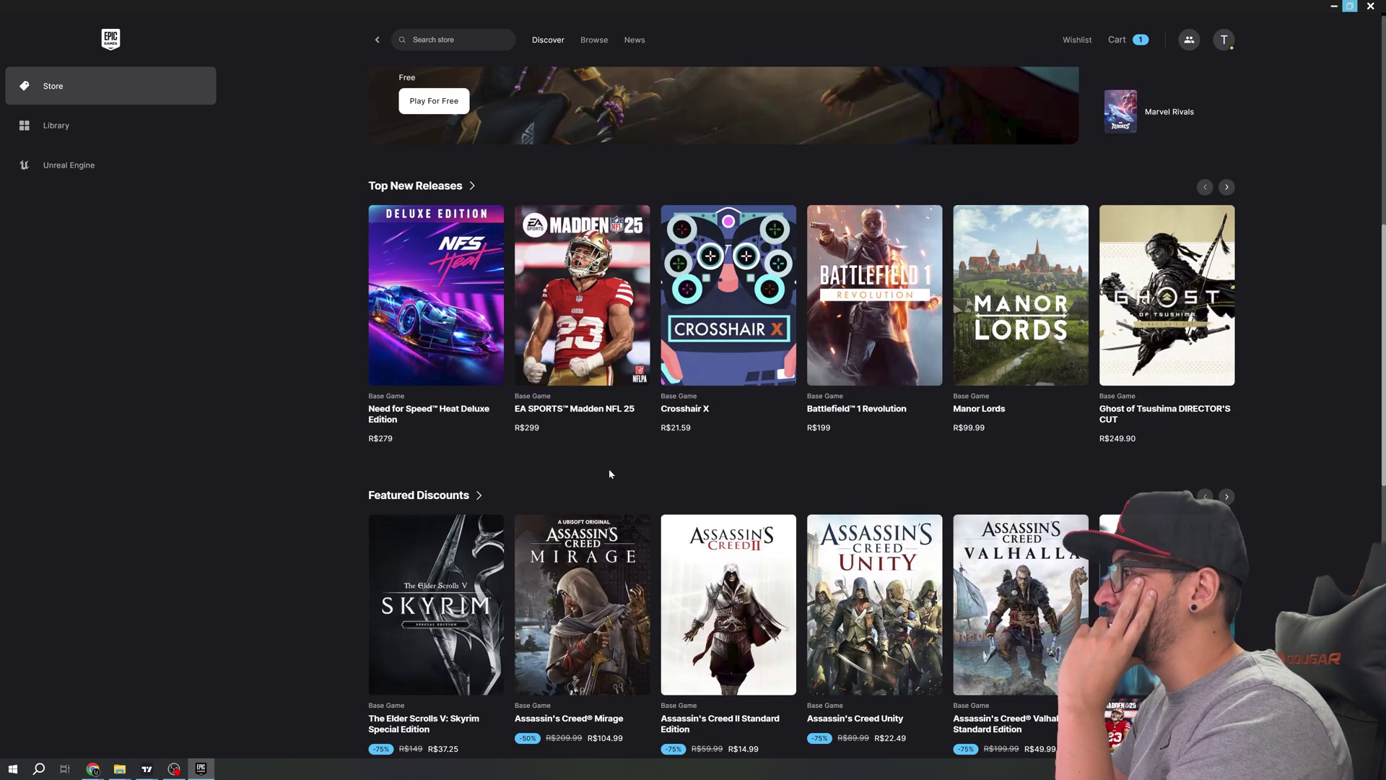
{"action": "scroll", "coordinate": [619, 449], "scroll_direction": "down", "scroll_amount": 5}
{"action": "scroll", "coordinate": [817, 301], "scroll_direction": "down", "scroll_amount": 5}
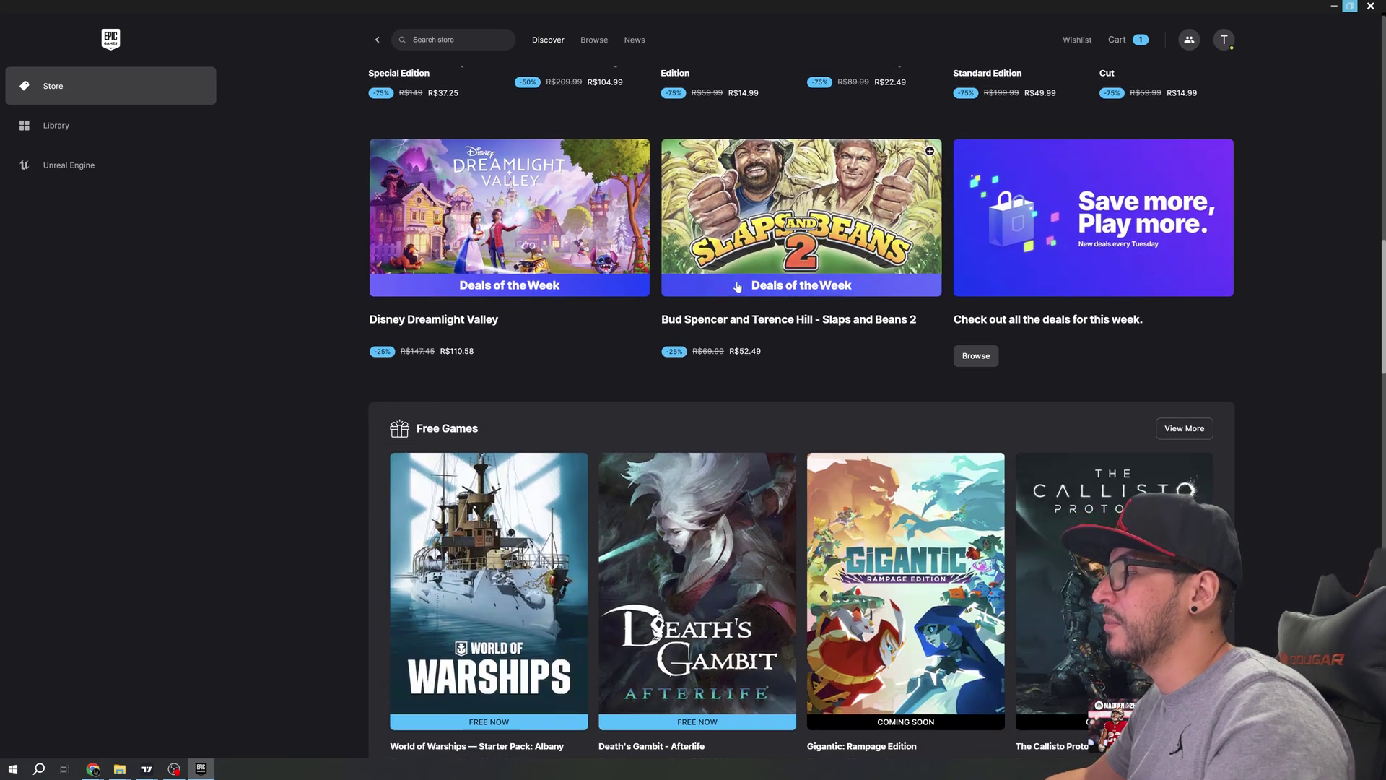
{"action": "scroll", "coordinate": [817, 302], "scroll_direction": "down", "scroll_amount": 7}
{"action": "scroll", "coordinate": [657, 387], "scroll_direction": "down", "scroll_amount": 4}
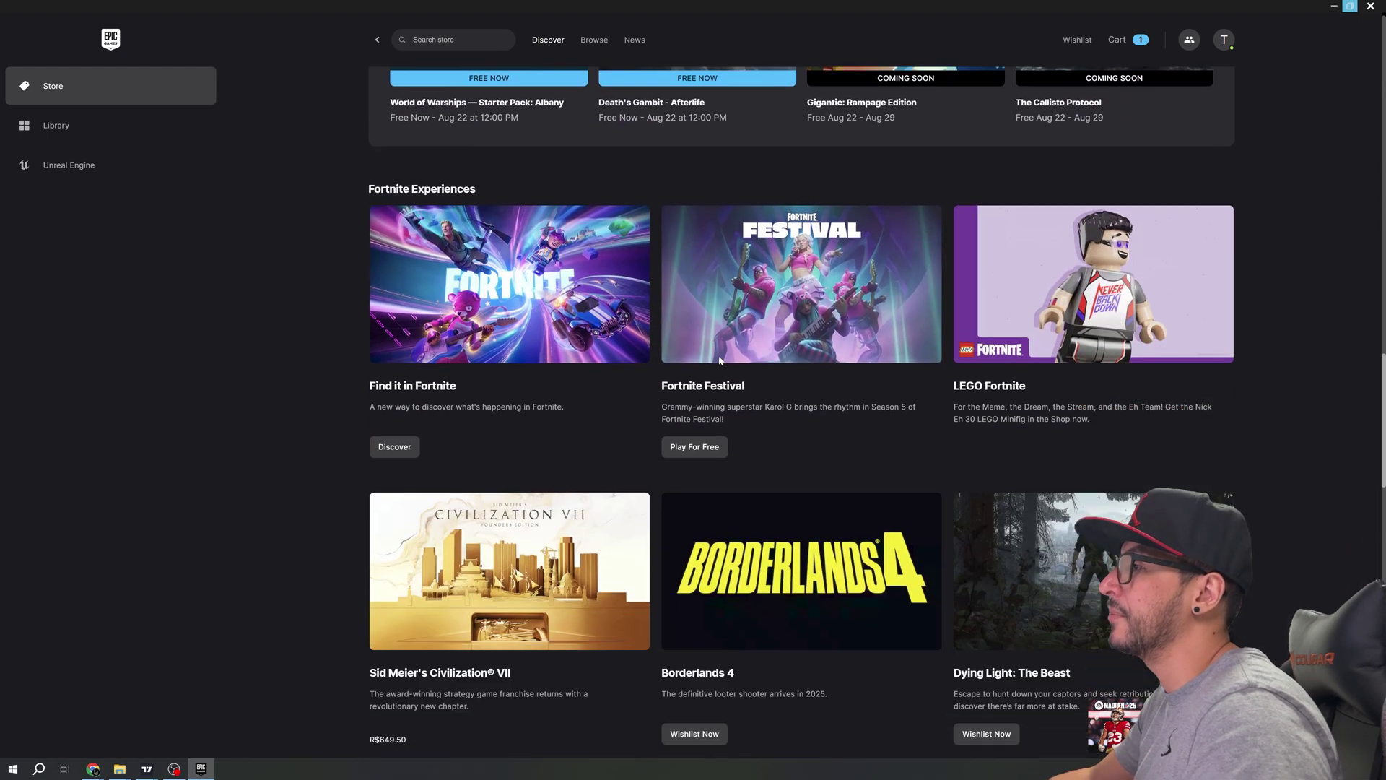
{"action": "scroll", "coordinate": [617, 256], "scroll_direction": "down", "scroll_amount": 4}
{"action": "scroll", "coordinate": [799, 310], "scroll_direction": "down", "scroll_amount": 12}
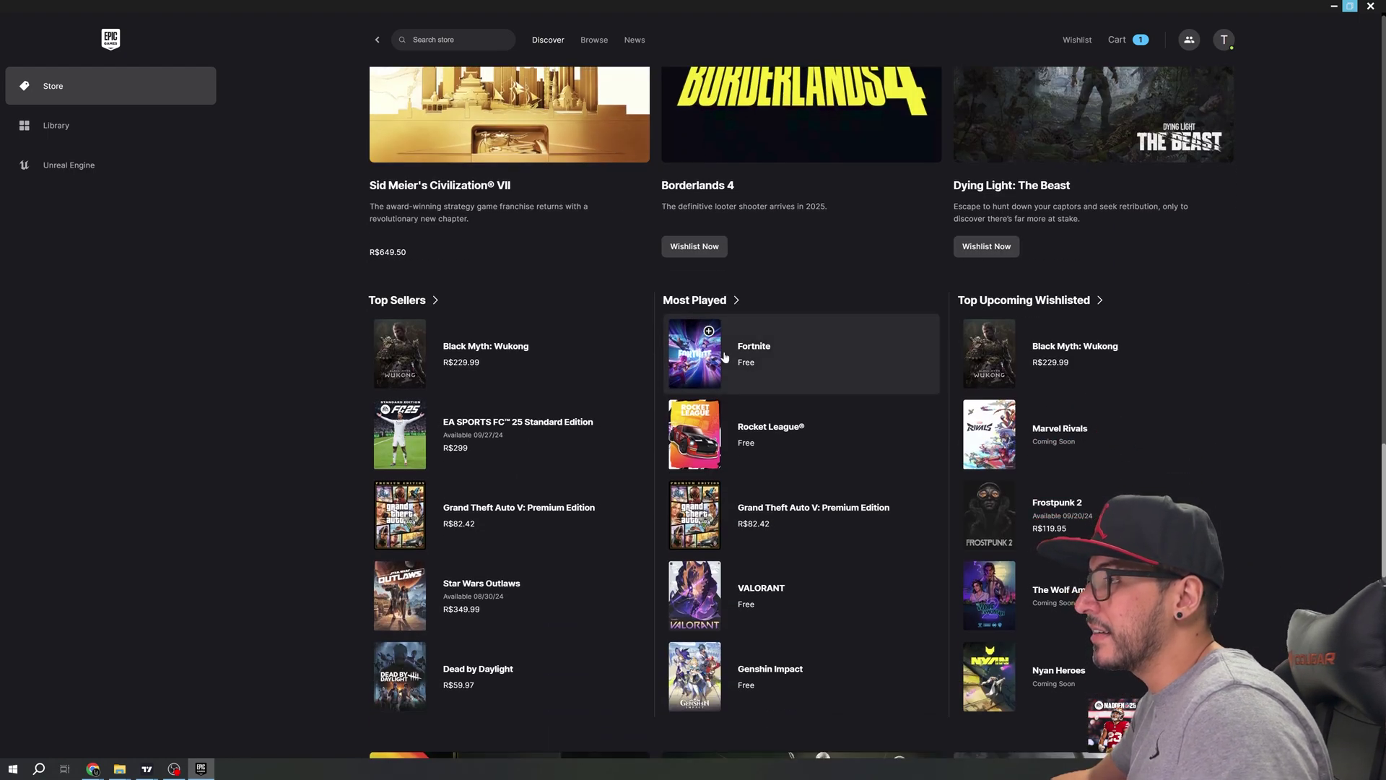
{"action": "scroll", "coordinate": [800, 310], "scroll_direction": "down", "scroll_amount": 10}
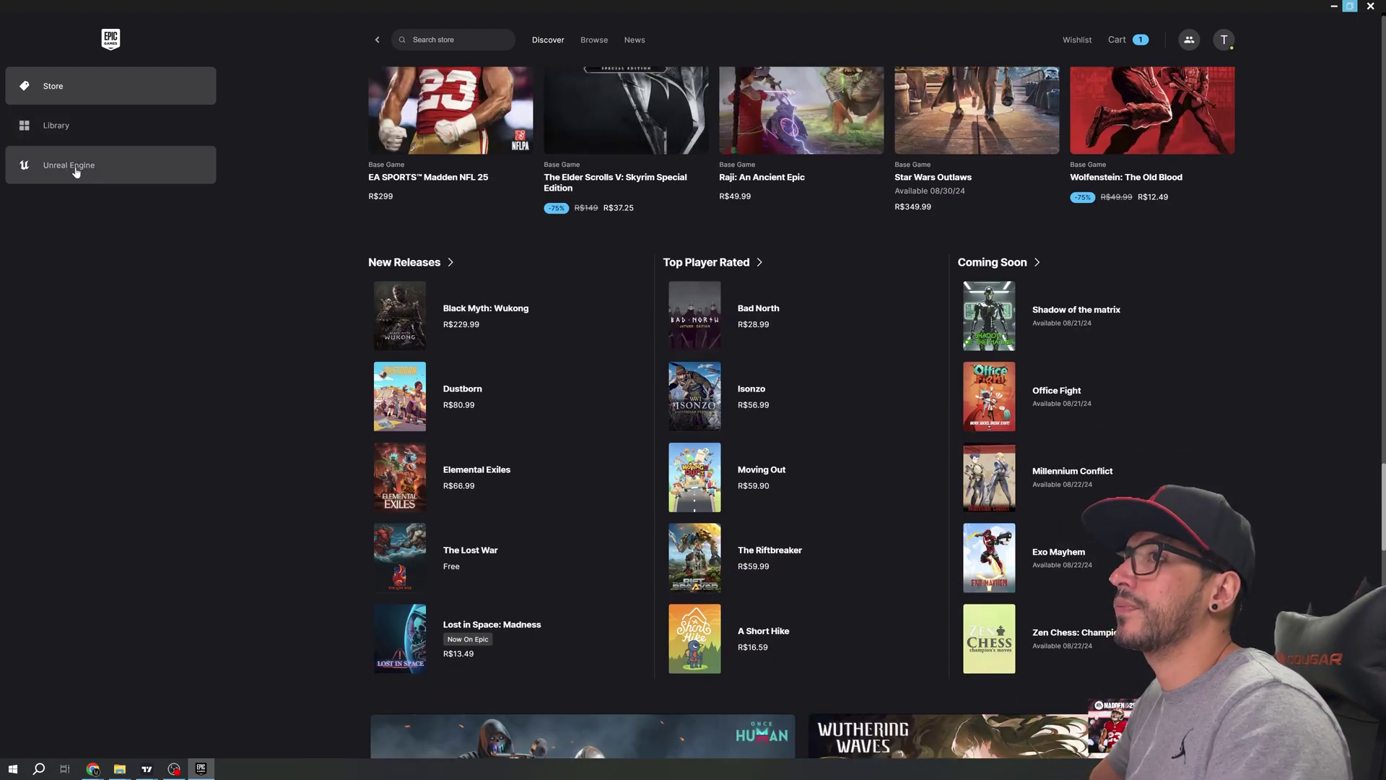
{"action": "left_click", "coordinate": [93, 135]}
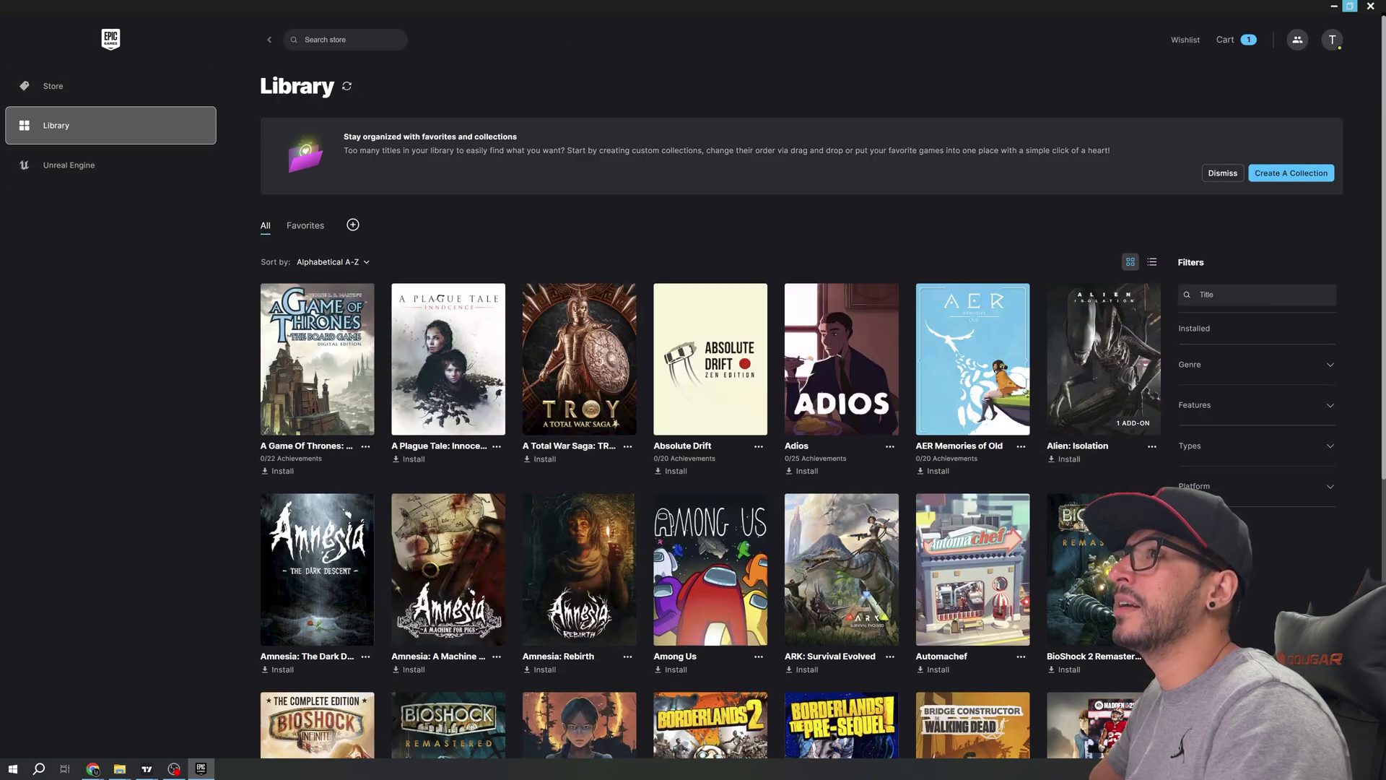
- Refresh the Library so owned games list Alphabetical A-Z
{"action": "left_click", "coordinate": [347, 87]}
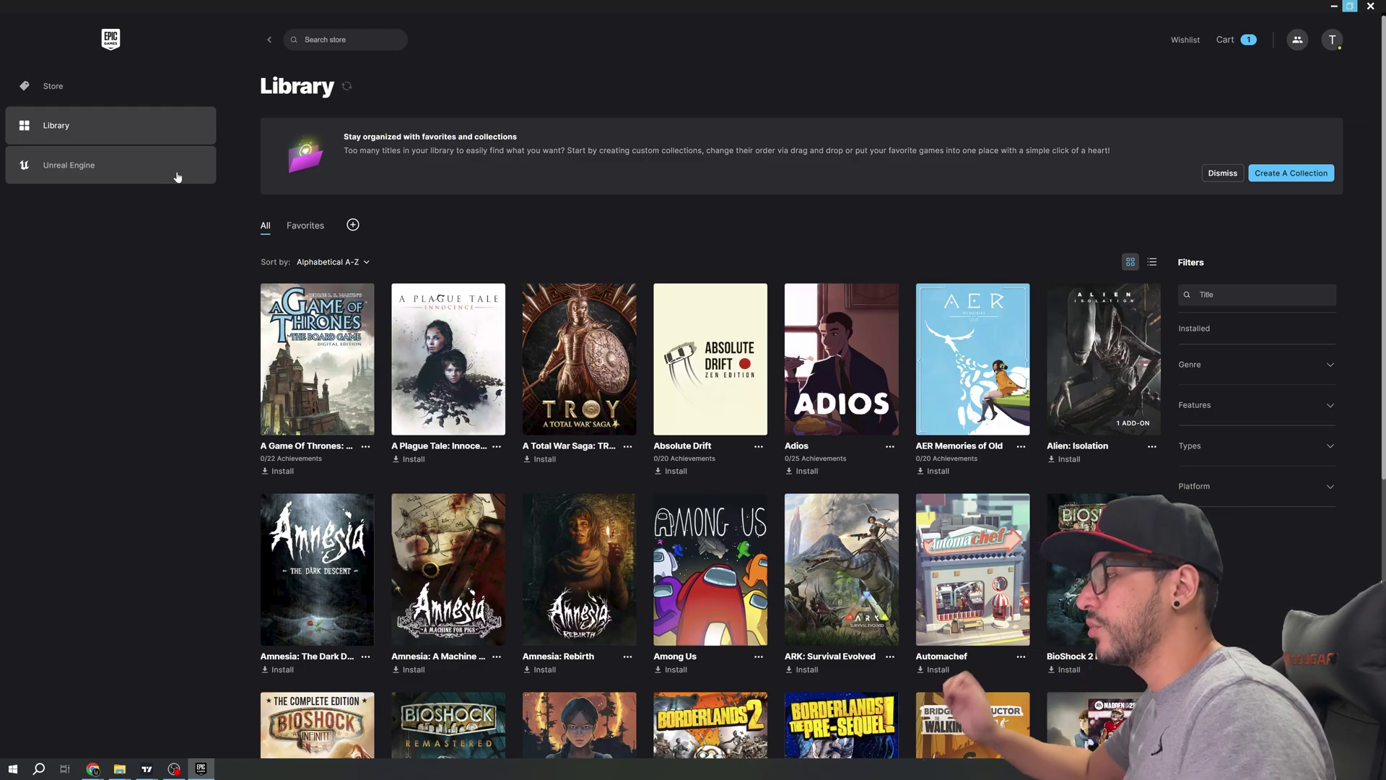
- Show the Unreal Engine Library with engine versions, My Projects and Vault
{"action": "left_click", "coordinate": [129, 174]}
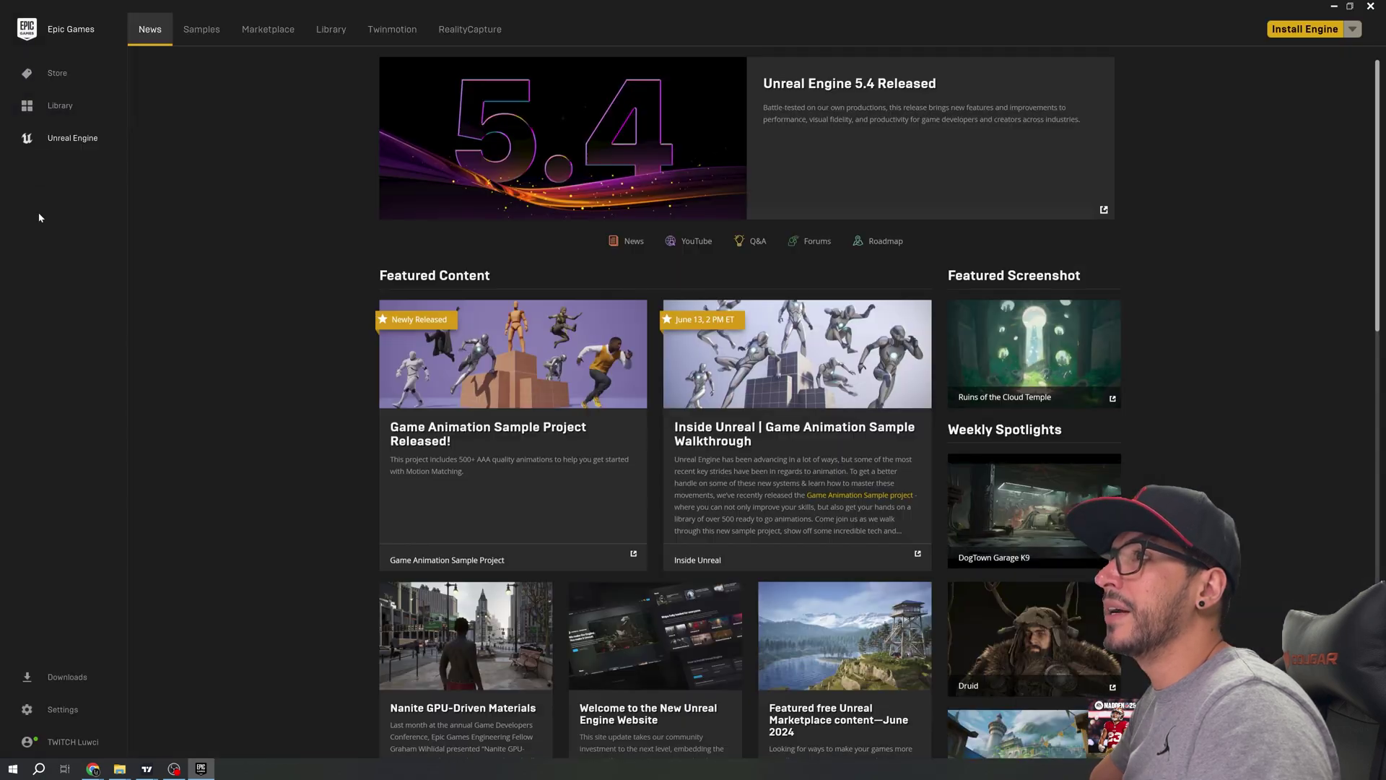
{"action": "left_click", "coordinate": [329, 35]}
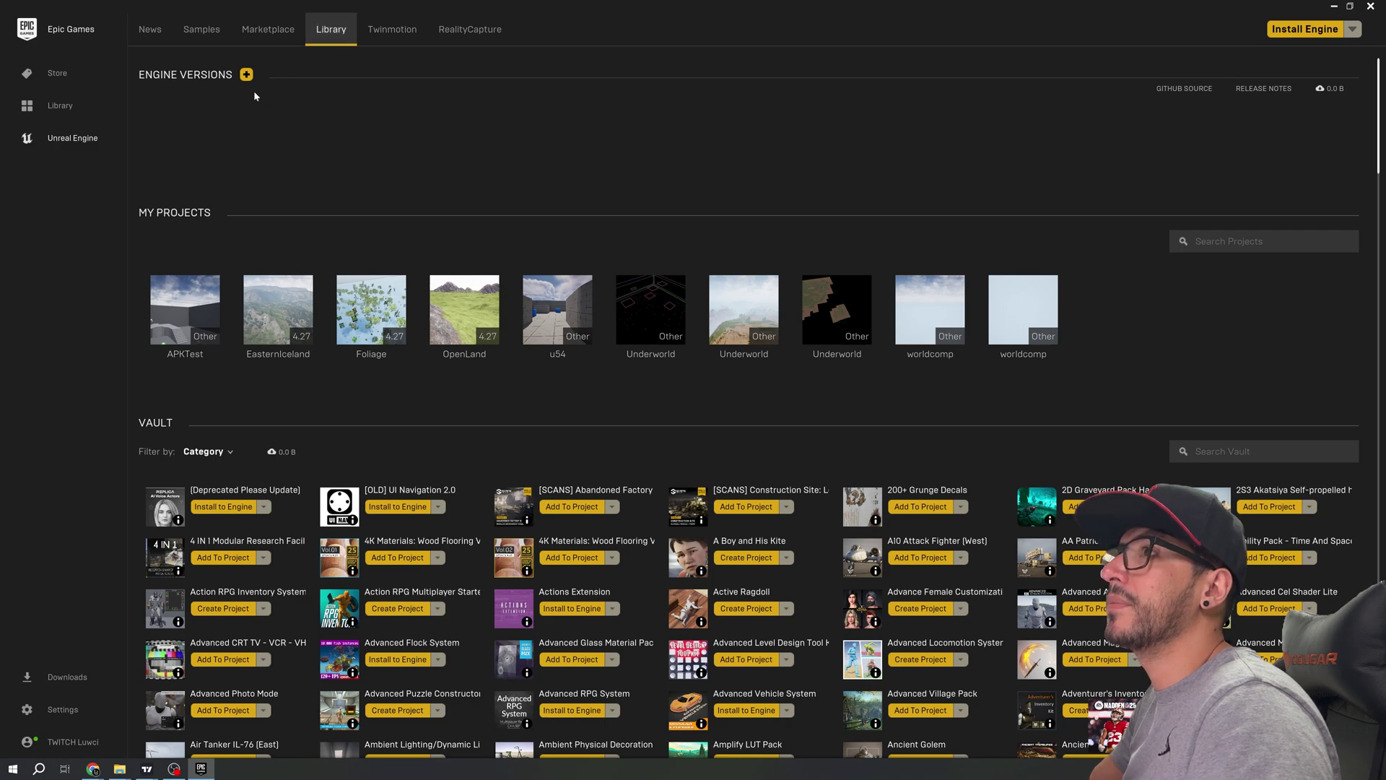